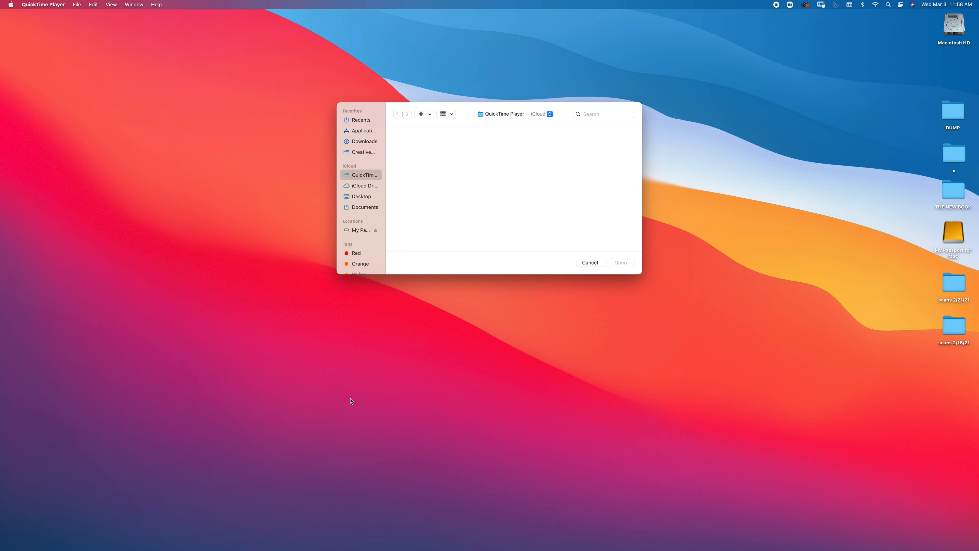
Step: Switch to Adobe Lightroom Classic and start importing photos and video
mouse_move(420, 549)
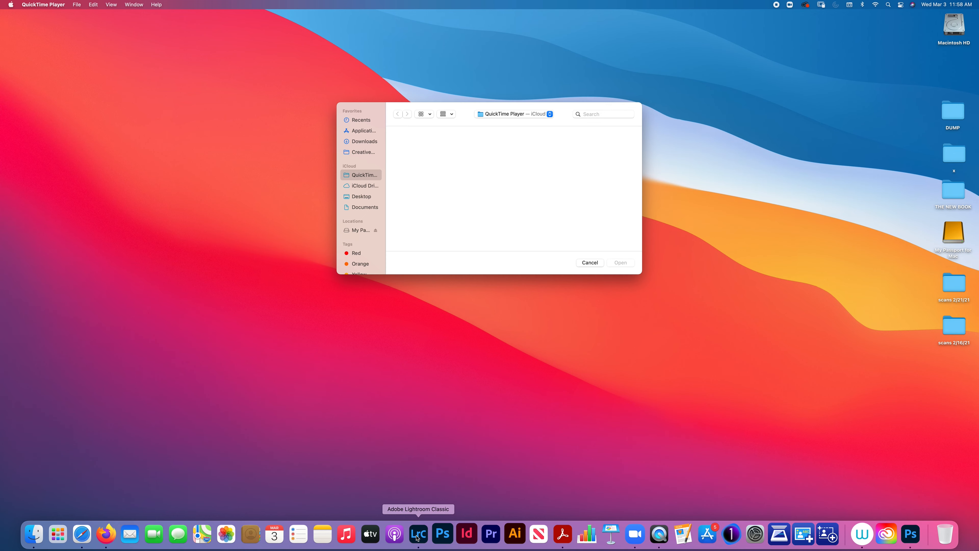
left_click(418, 537)
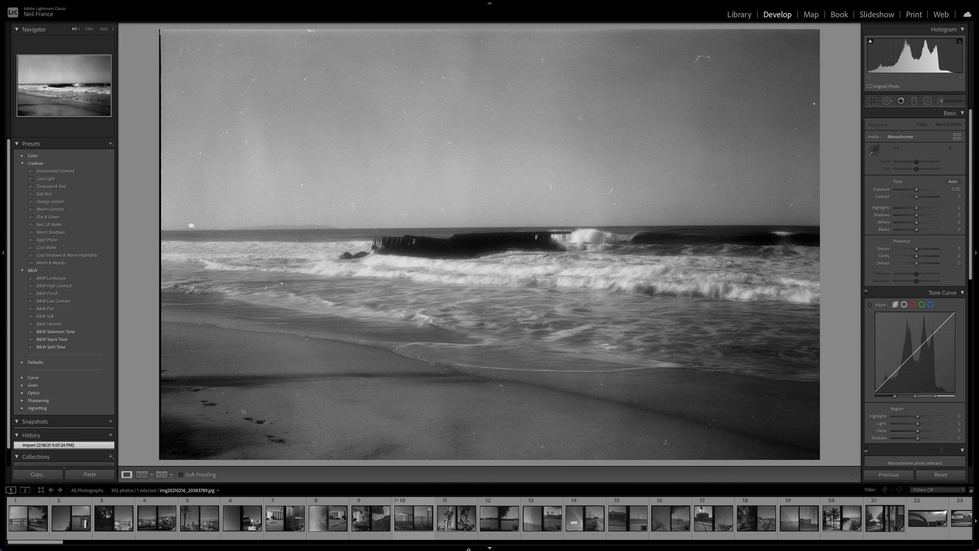
mouse_move(72, 3)
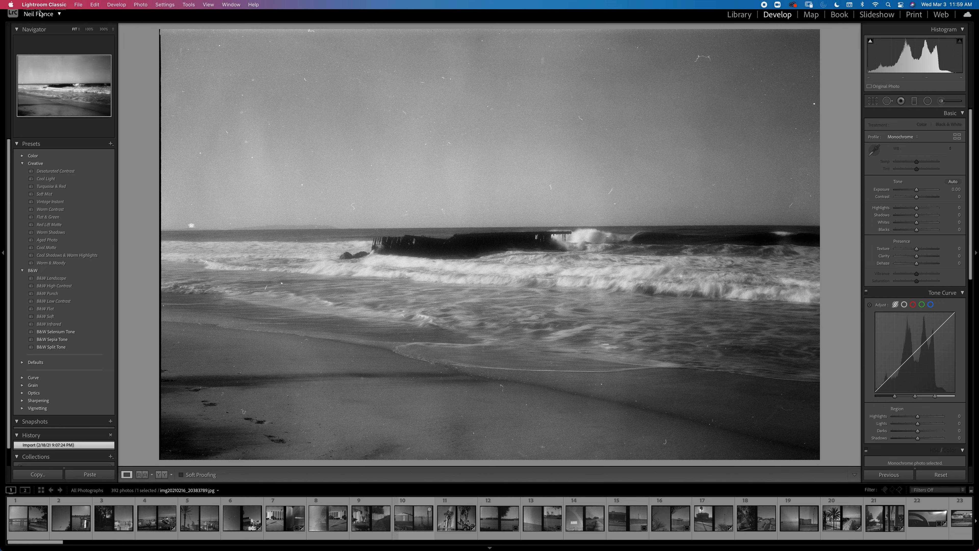
left_click(77, 5)
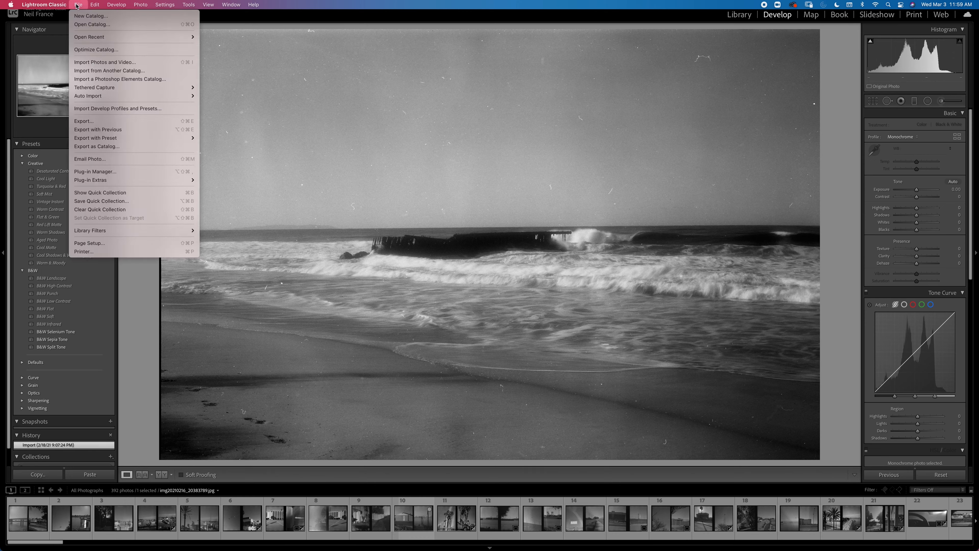
left_click(80, 64)
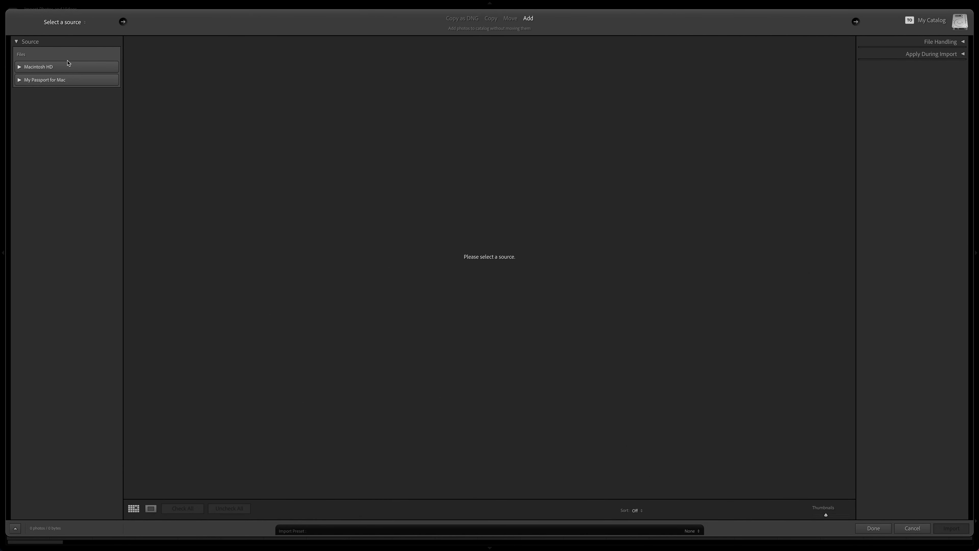
Step: Choose the 5/4/20 LONG BEACH WALKABOUT SD folder on My Passport for Mac as import source and uncheck all its photos
left_click(19, 80)
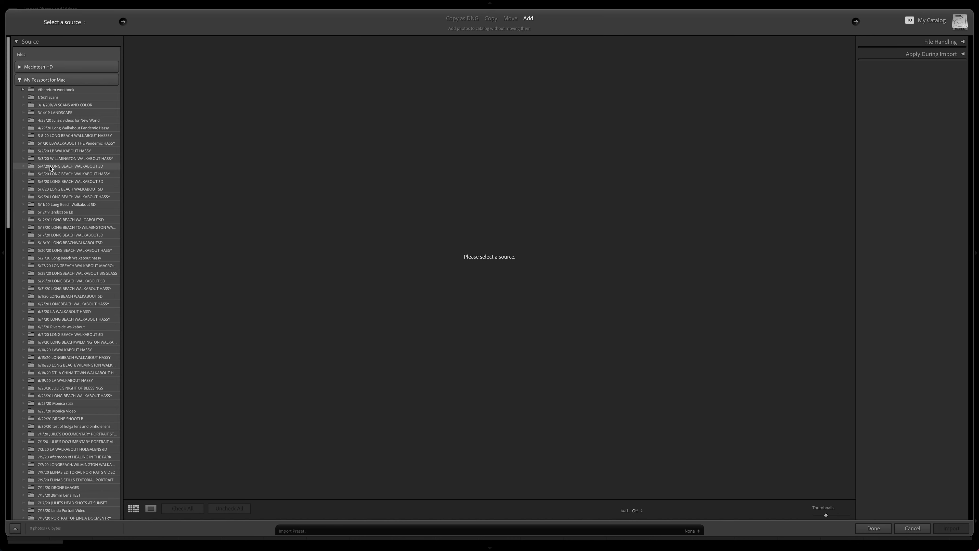
left_click(51, 167)
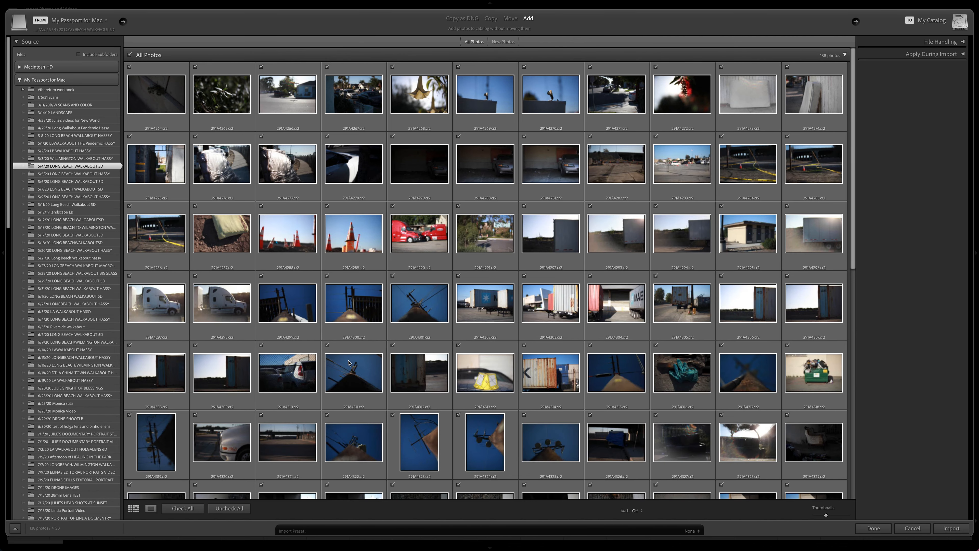
mouse_move(349, 363)
scroll(802, 273, "down", 3)
scroll(801, 274, "down", 5)
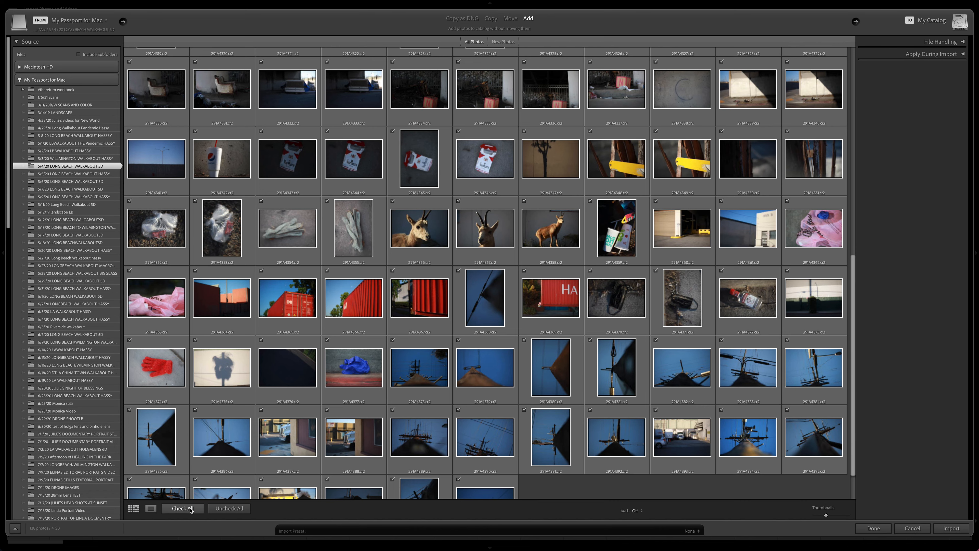
left_click(228, 508)
Step: Mark four photos for import: the discarded armchair, the car's rear, the yellow object on the pavement, and the overflowing green dumpster
scroll(261, 207, "up", 2)
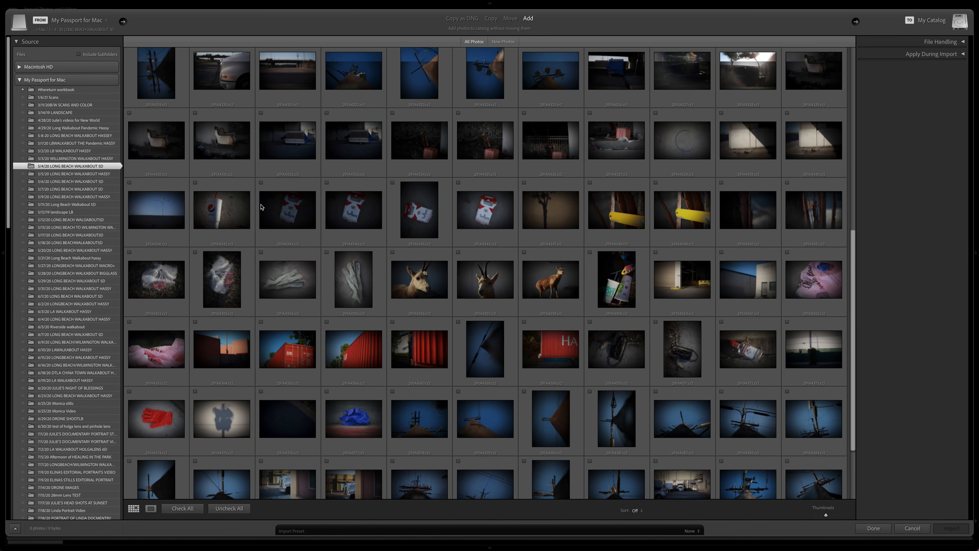
scroll(261, 207, "up", 2)
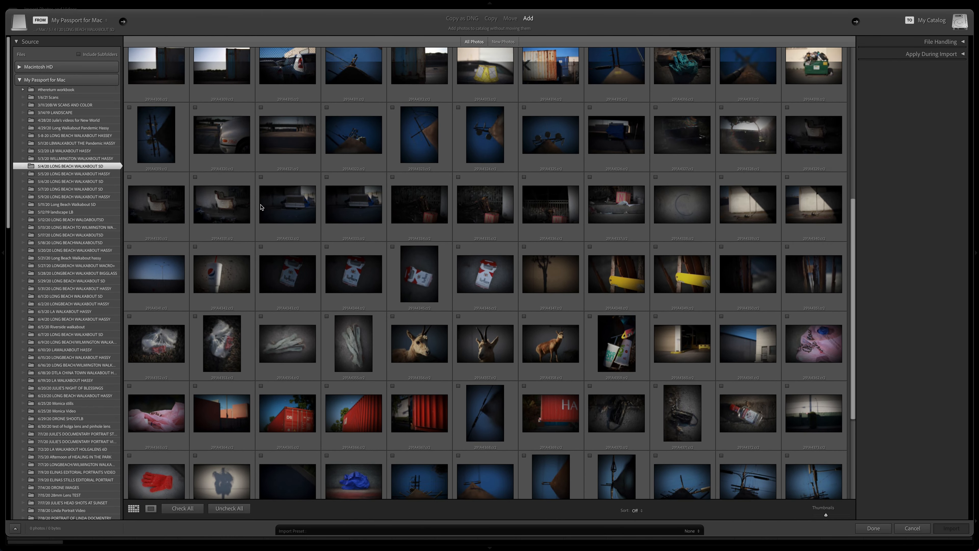
left_click(211, 199)
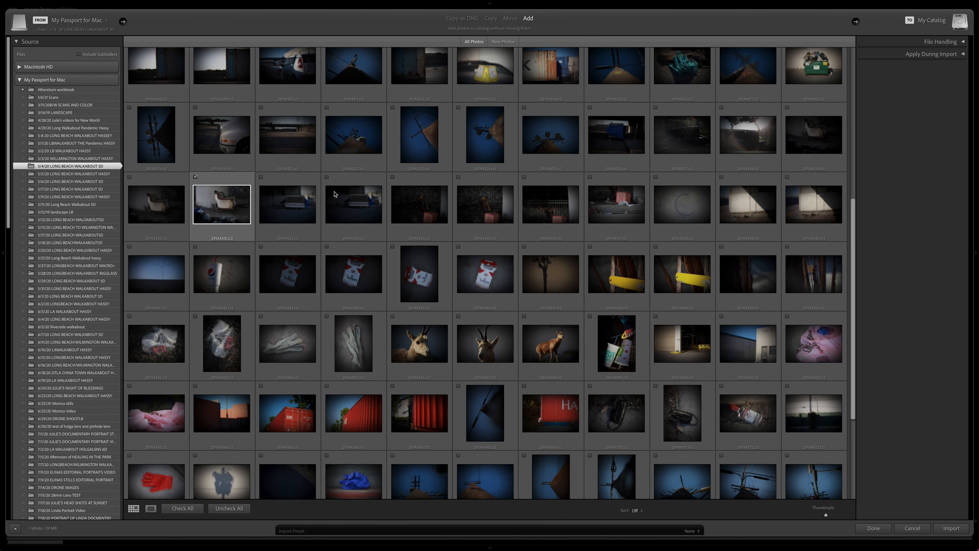
scroll(261, 170, "up", 3)
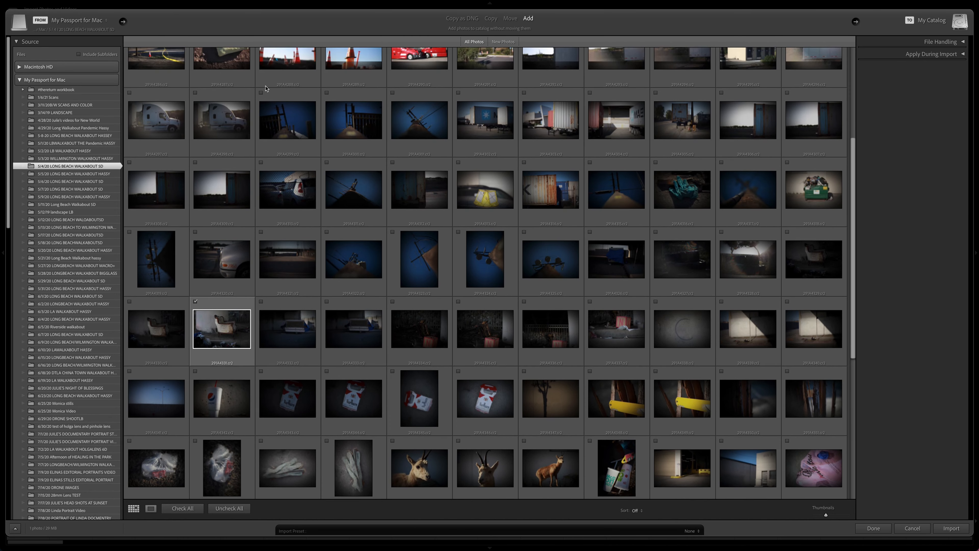
left_click(261, 169)
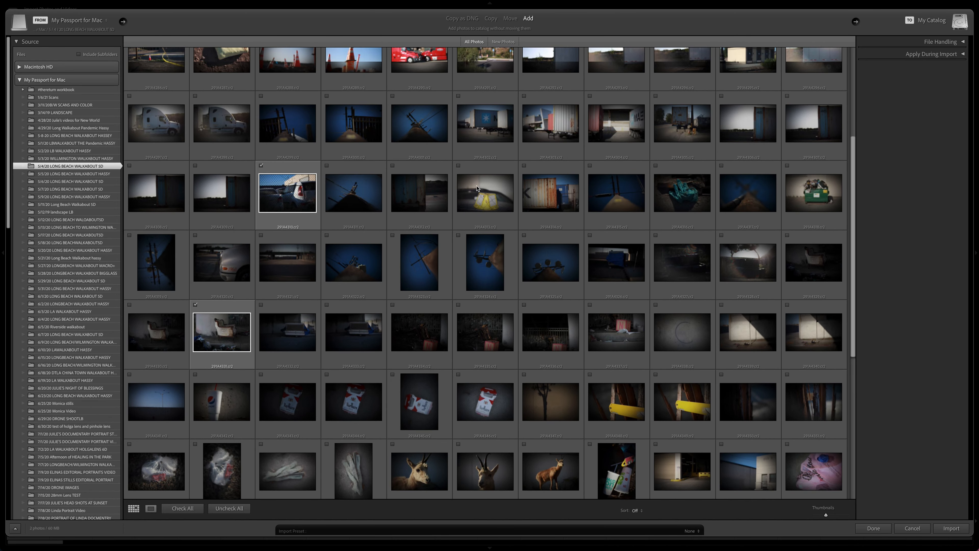
left_click(458, 167)
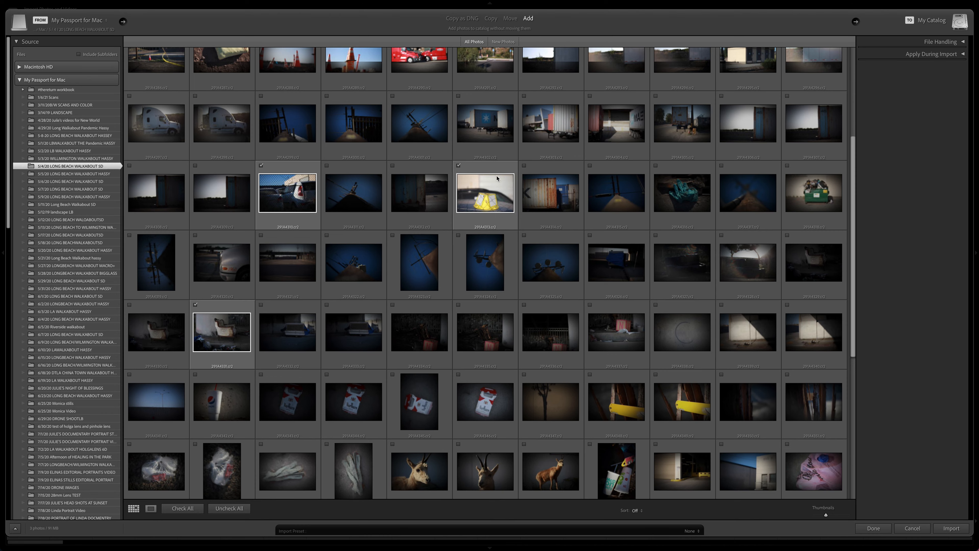
scroll(655, 191, "up", 1)
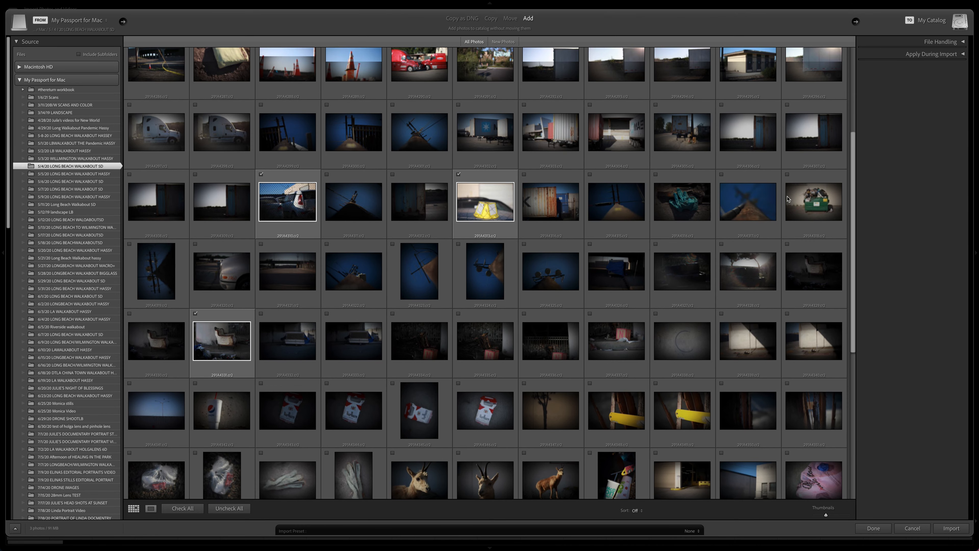
left_click(787, 174)
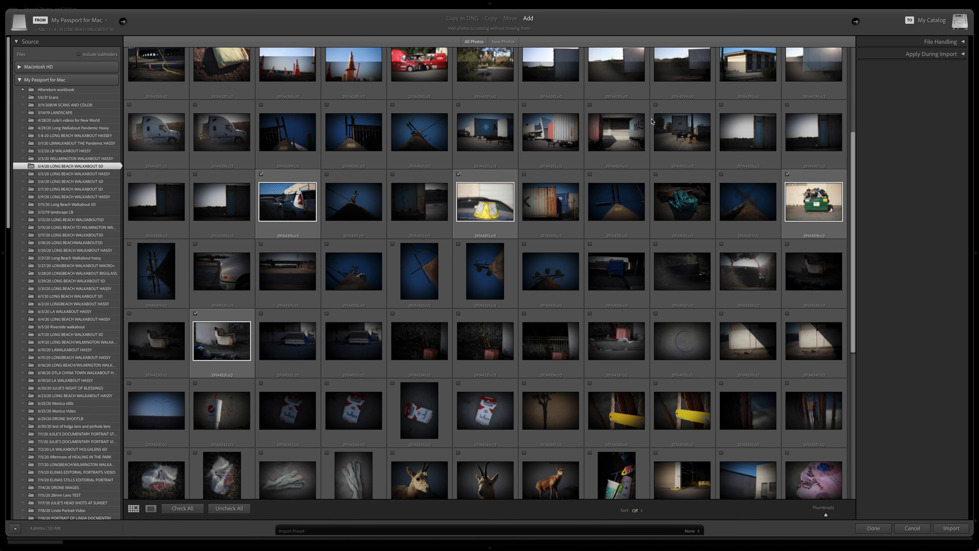
Step: Mark three more photos for import: the trailer beside the hydrant, the plain grey container by the road, and the hanging trumpet flower
left_click(656, 105)
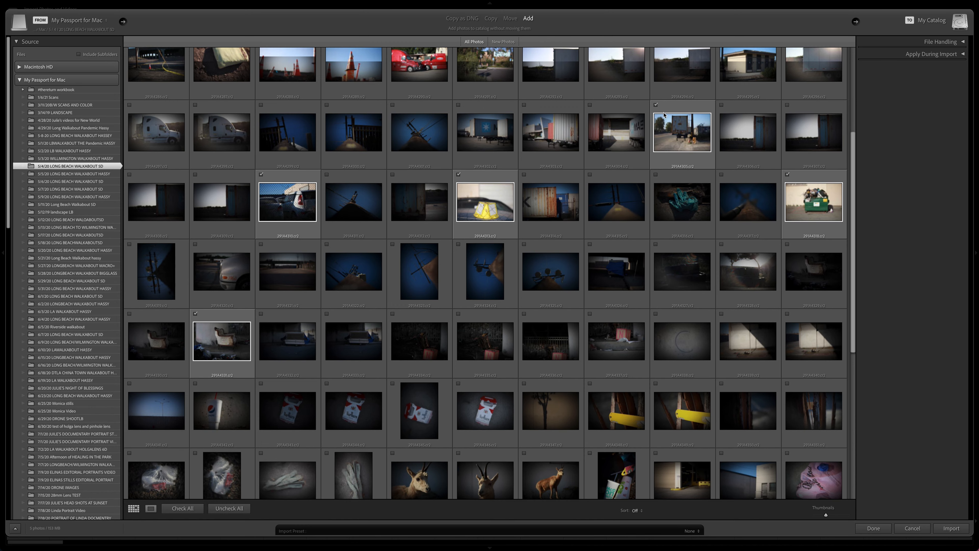
scroll(746, 147, "up", 3)
scroll(746, 147, "up", 2)
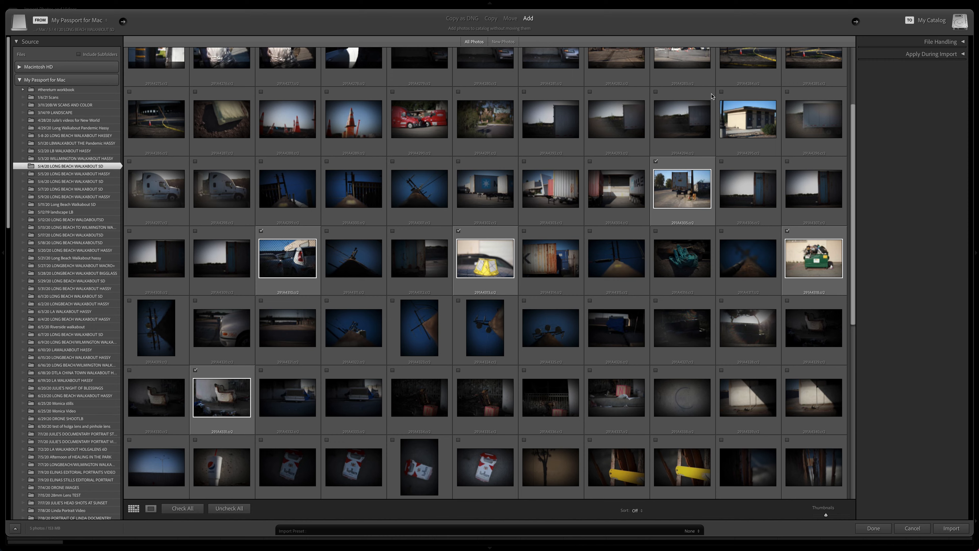
left_click(656, 92)
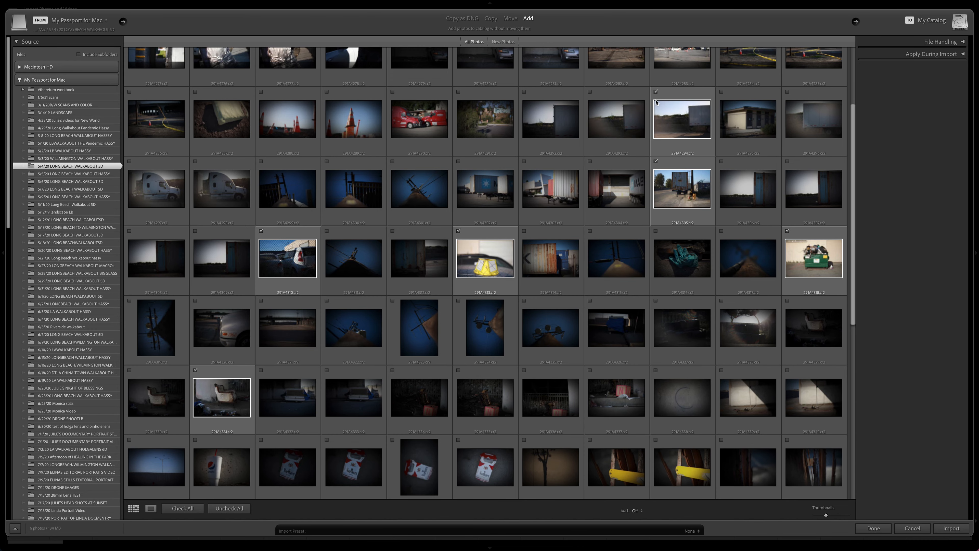
scroll(609, 143, "up", 5)
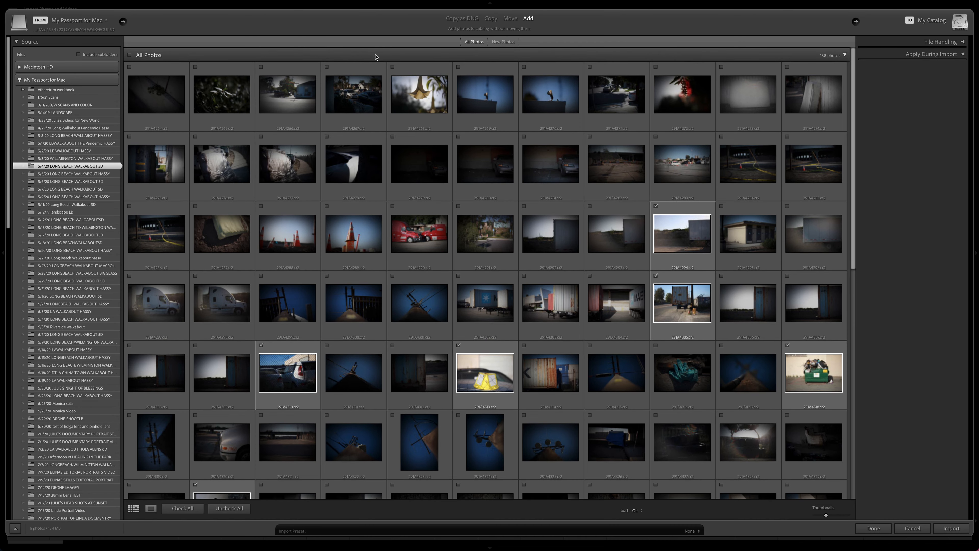
left_click(393, 66)
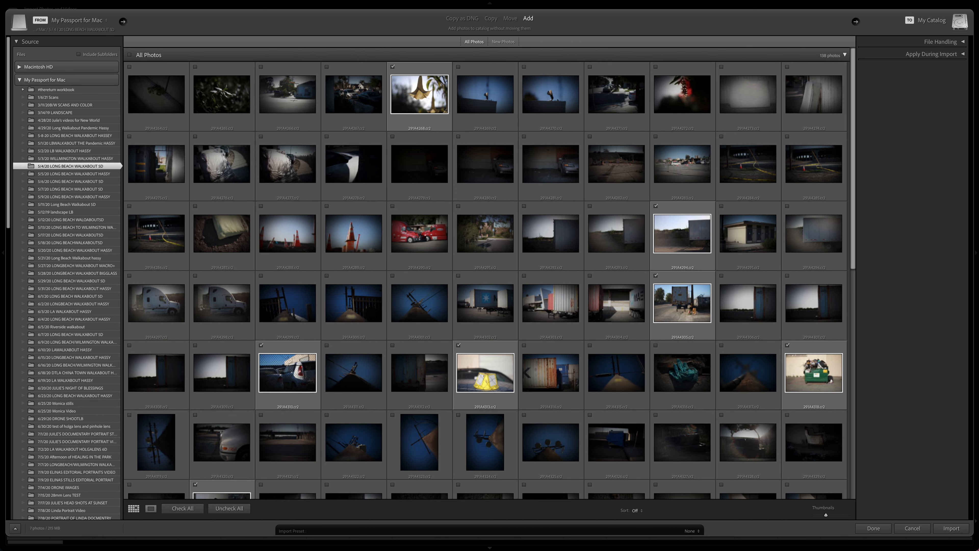
Step: Import the checked photos and open the Develop module
left_click(946, 530)
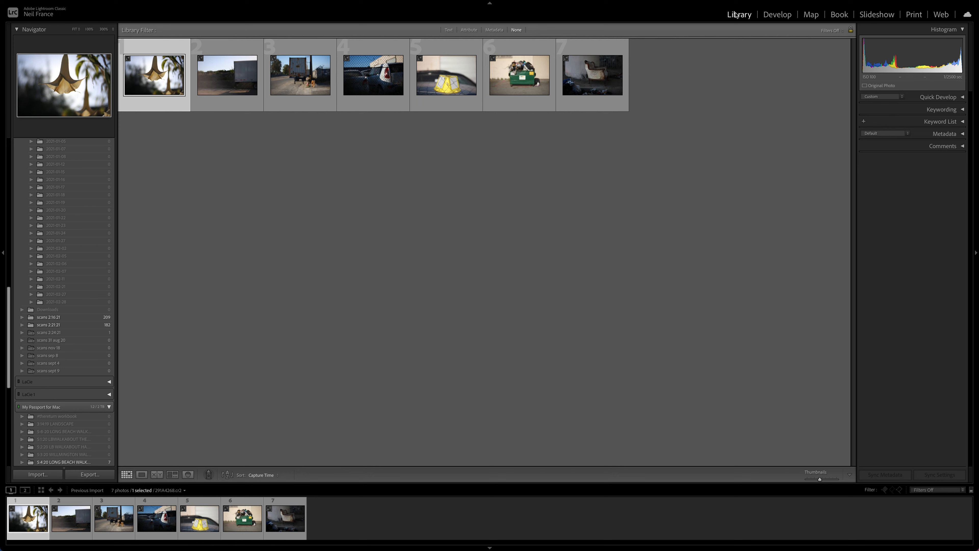
left_click(776, 17)
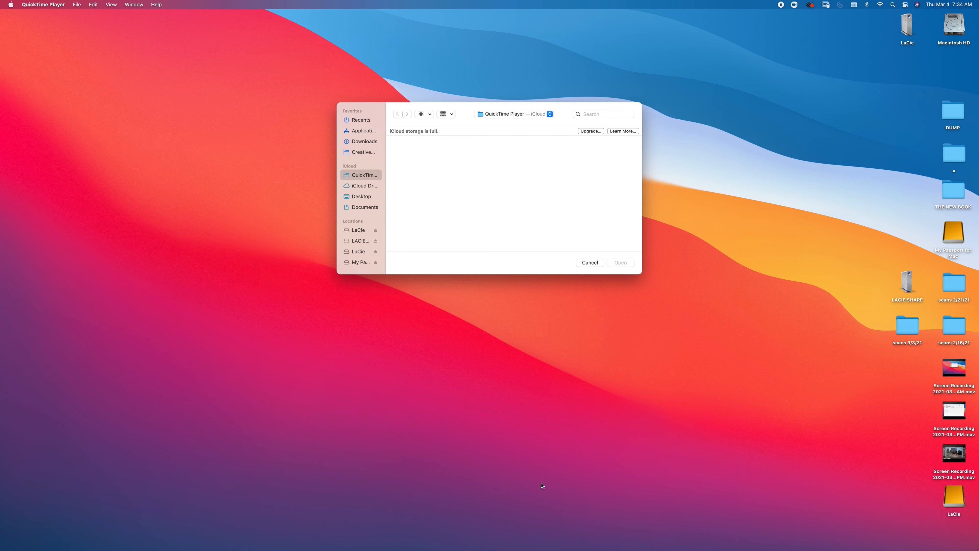
Step: Switch back to Adobe Lightroom Classic
mouse_move(501, 548)
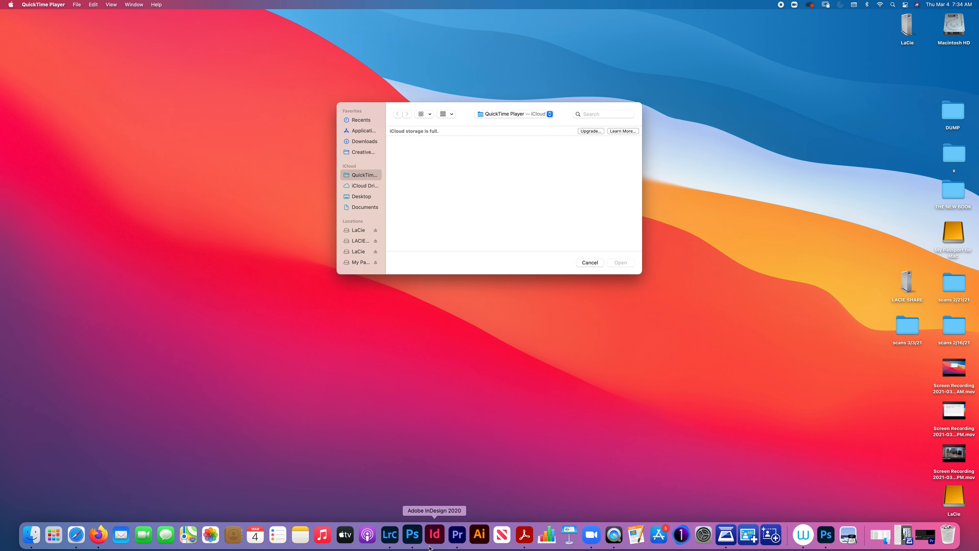
left_click(389, 540)
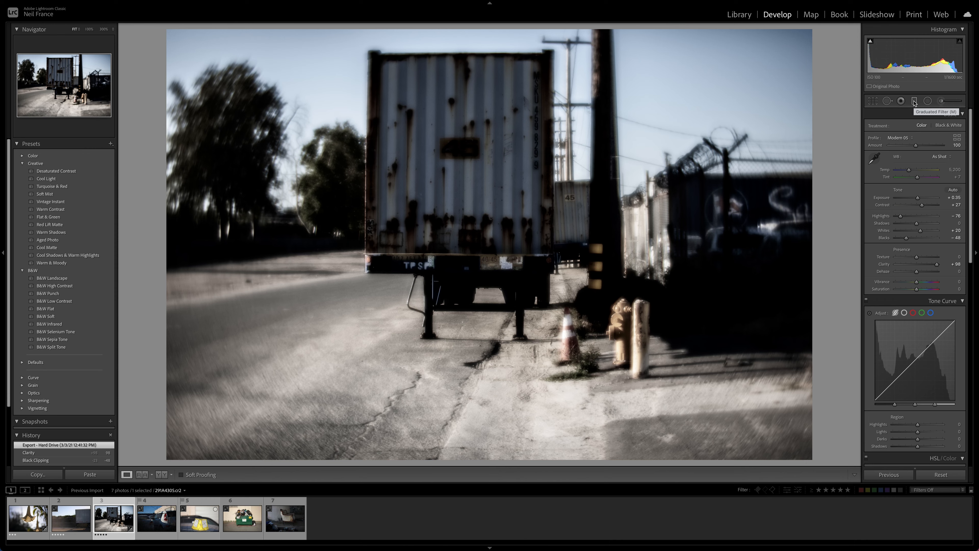
Step: Add a graduated filter over the upper half of the trailer photo, set its exposure to −1.06 and shift it lower
left_click(915, 101)
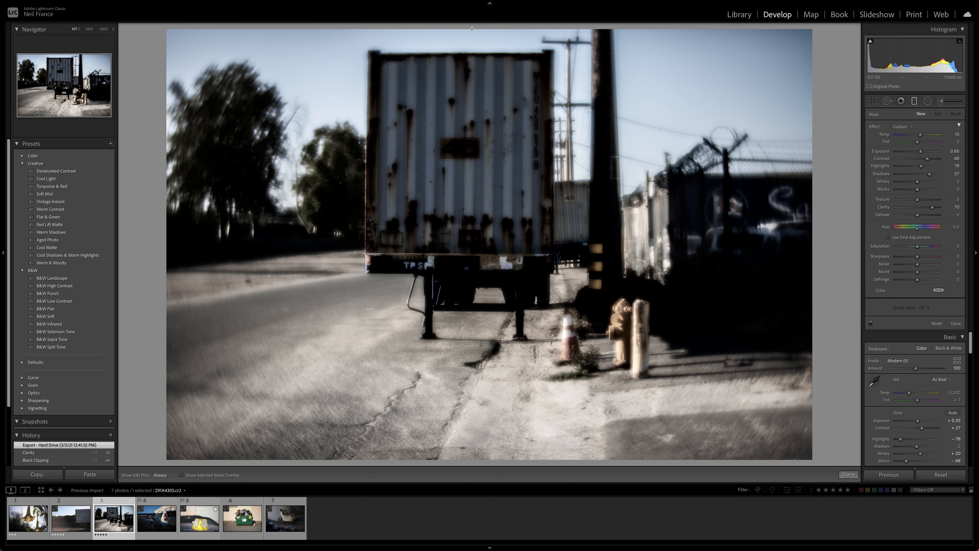
left_click_drag(470, 29, 466, 252)
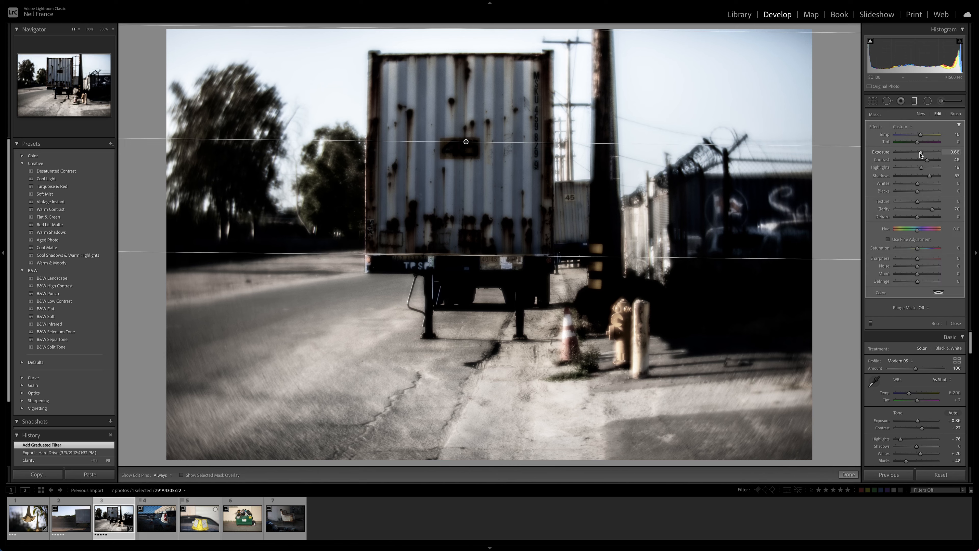
left_click_drag(921, 154, 911, 155)
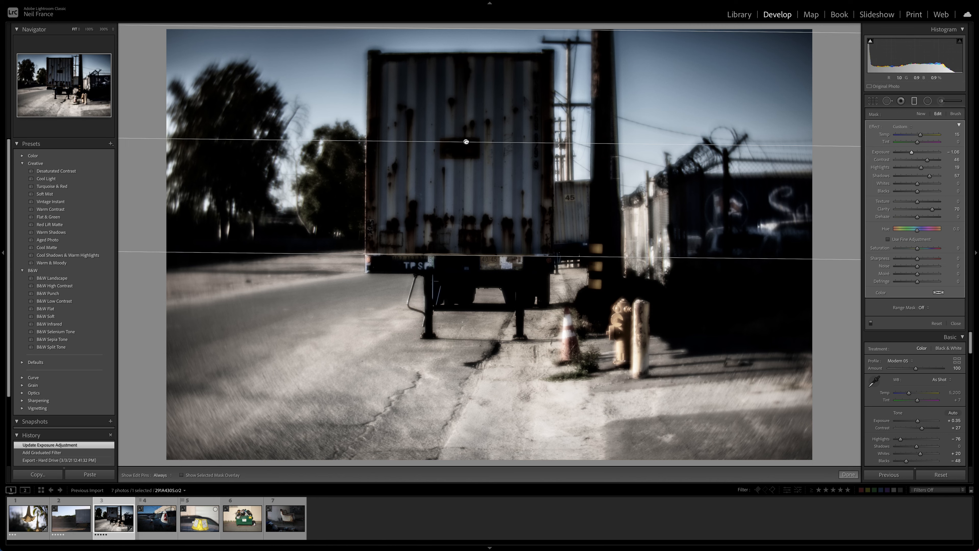
left_click_drag(466, 141, 465, 206)
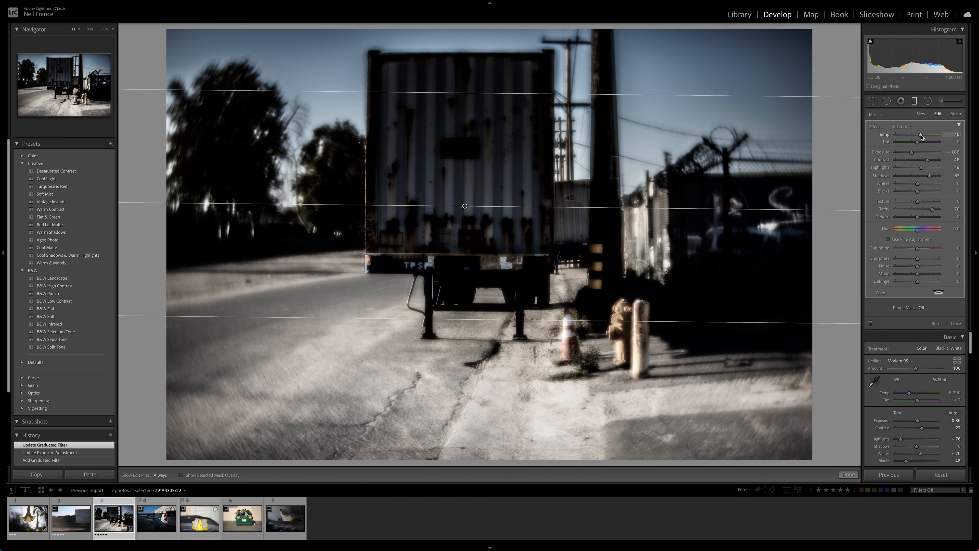
Step: Set the graduated filter's temperature to 41 and try different tints on it, including −78 and −18
mouse_move(921, 136)
left_mouse_down()
mouse_move(931, 139)
mouse_move(921, 139)
left_mouse_up()
left_click_drag(921, 140, 916, 140)
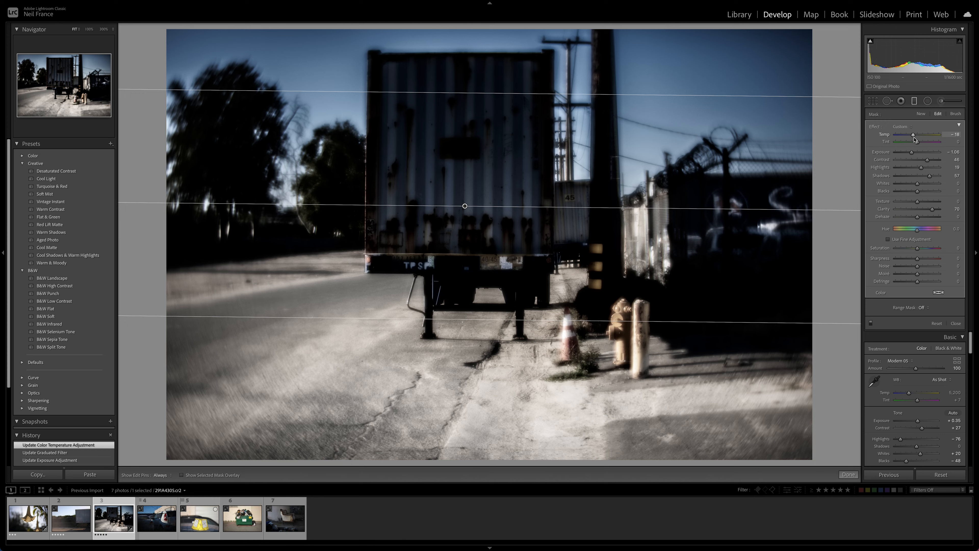
mouse_move(916, 139)
left_mouse_down()
mouse_move(927, 144)
mouse_move(901, 149)
left_mouse_up()
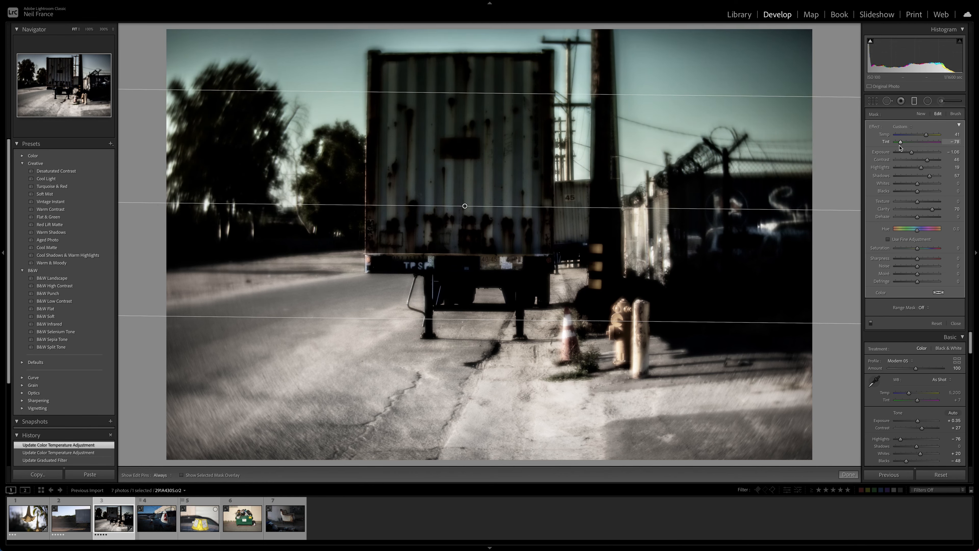
mouse_move(900, 147)
left_mouse_down()
mouse_move(935, 146)
mouse_move(914, 149)
left_mouse_up()
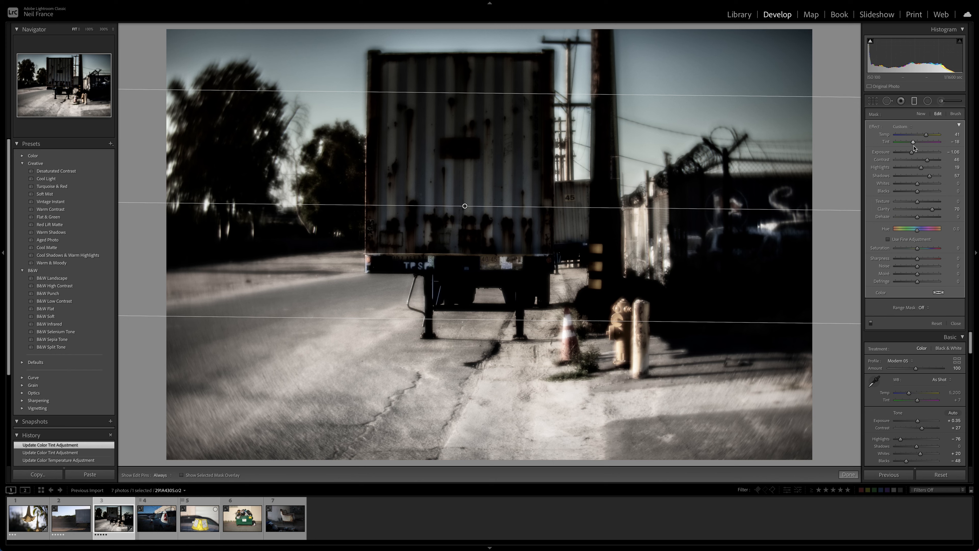
mouse_move(914, 147)
left_mouse_down()
mouse_move(926, 150)
mouse_move(908, 150)
left_mouse_up()
left_click_drag(910, 145, 920, 146)
Step: Reset all develop settings of the trailer photo and close the local filter settings
left_click(935, 477)
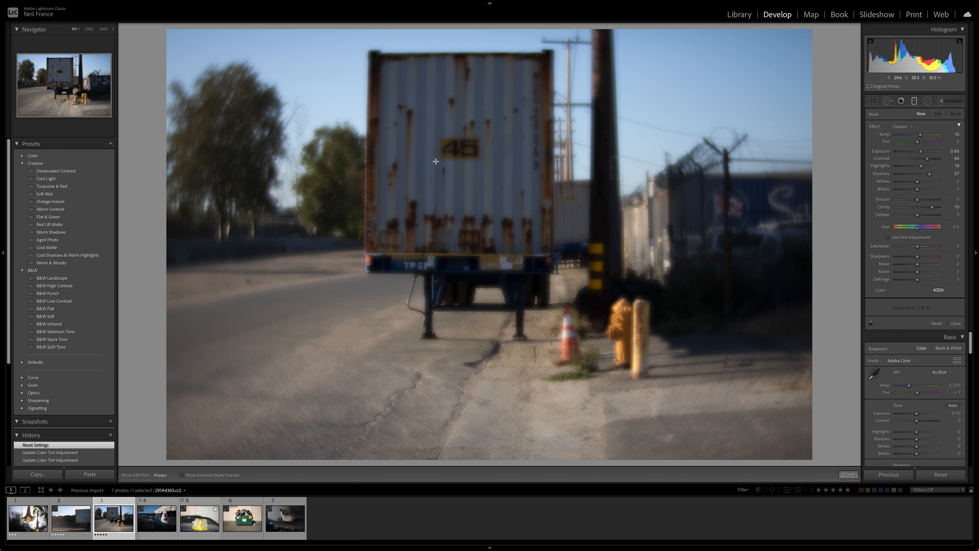
left_click(928, 103)
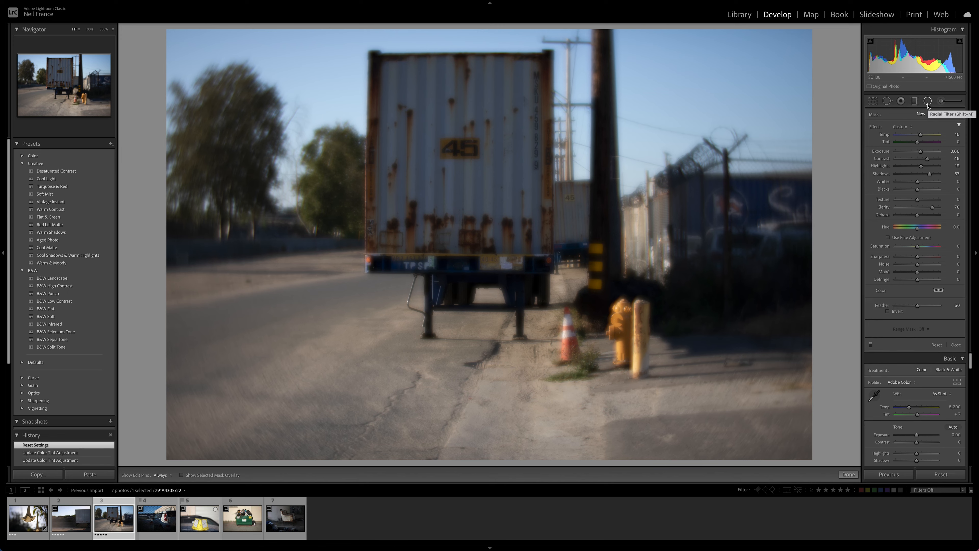
left_click(928, 103)
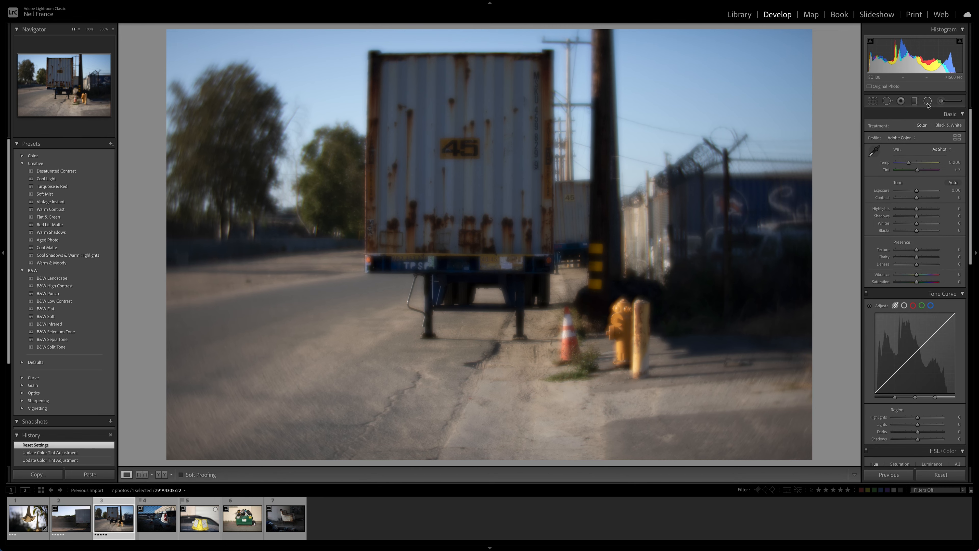
Step: Add a radial filter in the sky beside the trailer and move it onto the trailer's rear
left_click(928, 101)
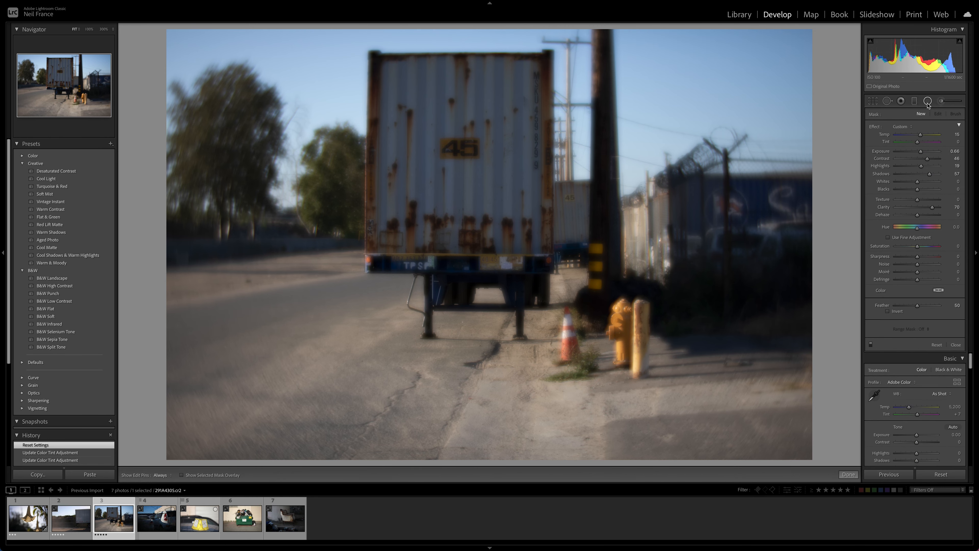
left_click(929, 102)
left_click(928, 101)
left_click(928, 101)
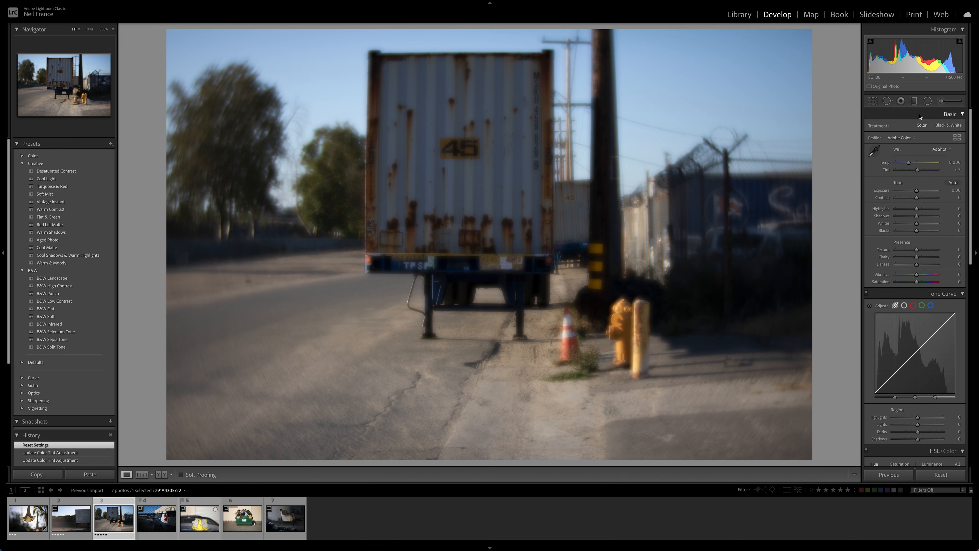
left_click(928, 103)
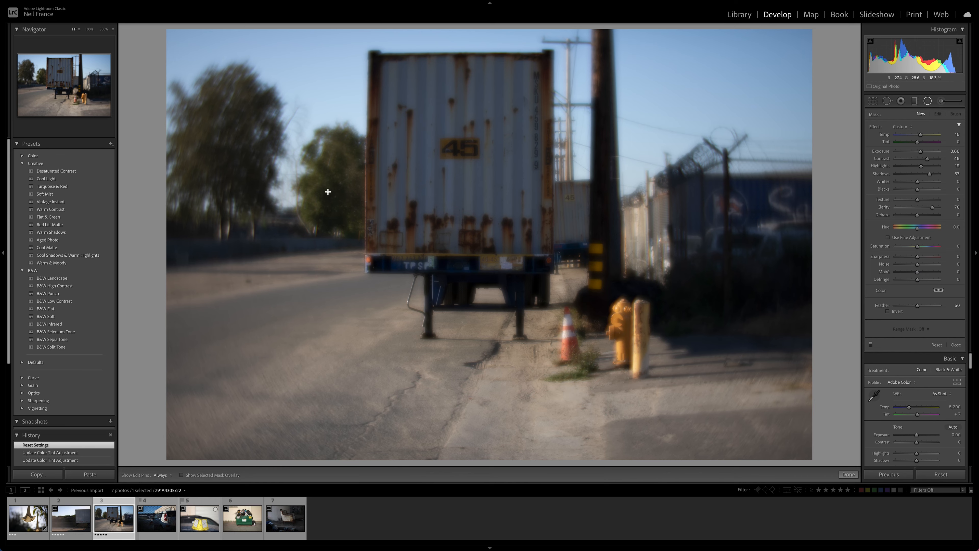
left_click_drag(336, 122, 422, 223)
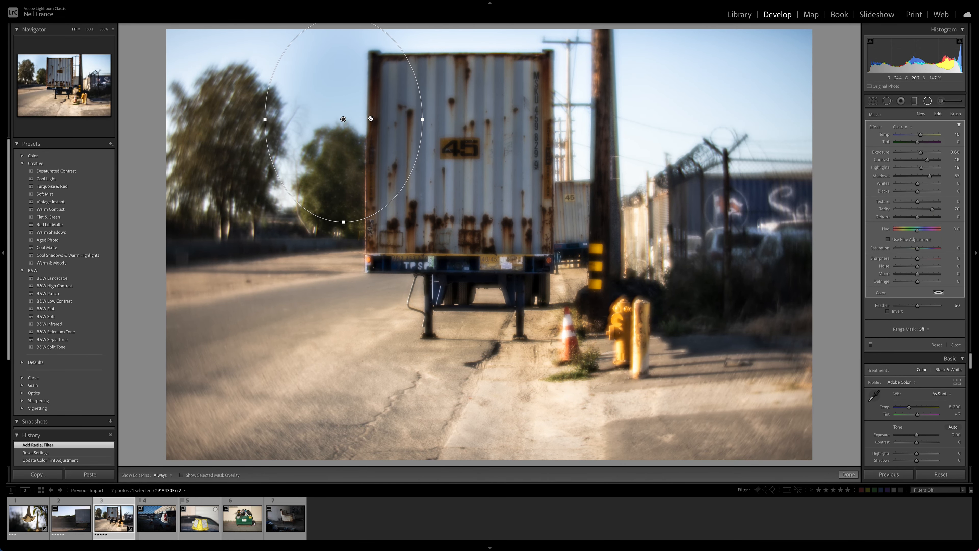
left_click_drag(344, 119, 452, 155)
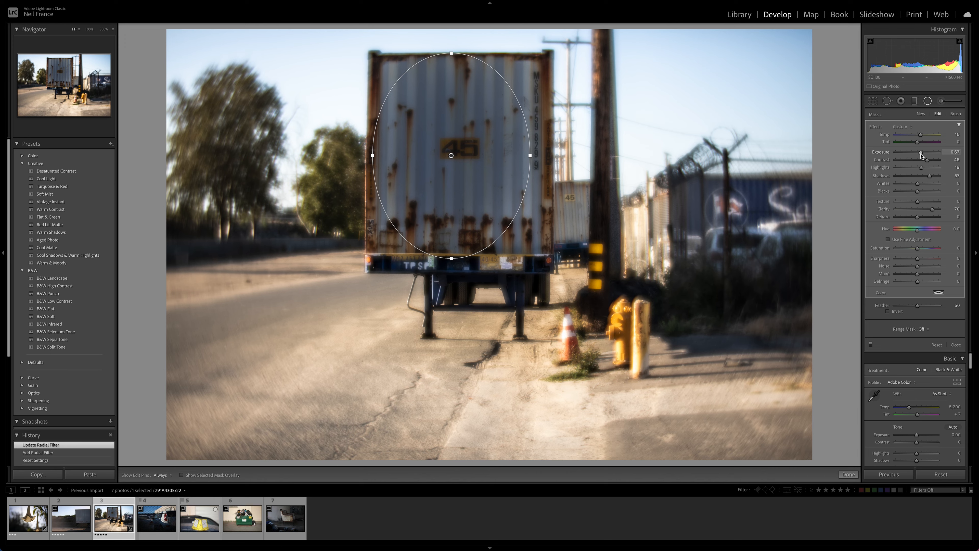
Step: Set the radial filter's exposure to −1.42, temperature to 46 and tint to 33, and widen its ellipse to span the trailer's rear
left_click_drag(922, 154, 909, 157)
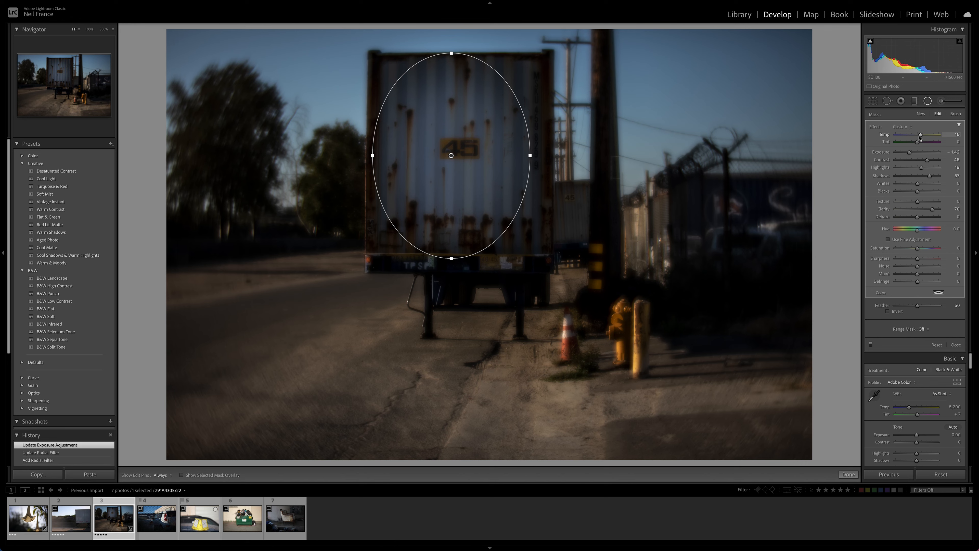
left_click_drag(920, 135, 925, 146)
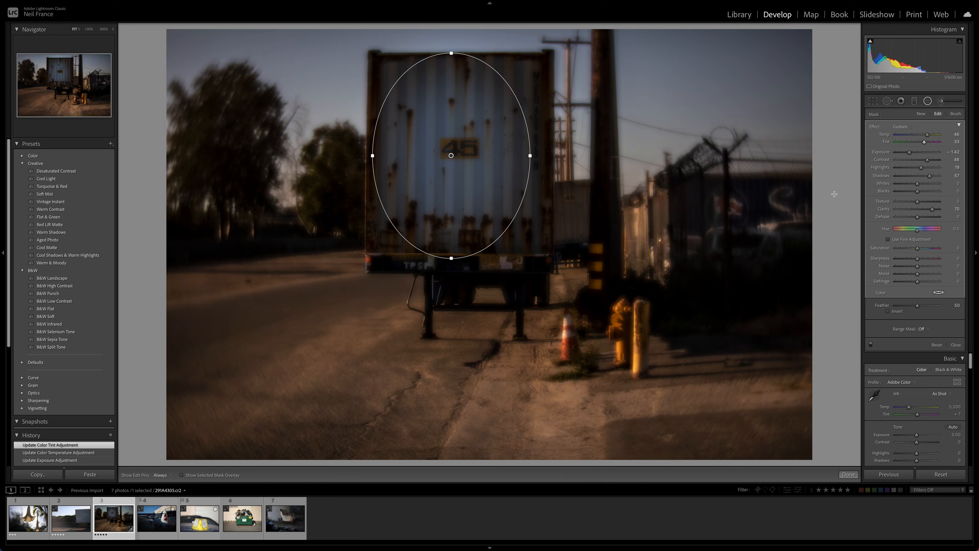
left_click_drag(531, 156, 497, 160)
left_click_drag(533, 91, 537, 94)
left_click_drag(467, 55, 466, 50)
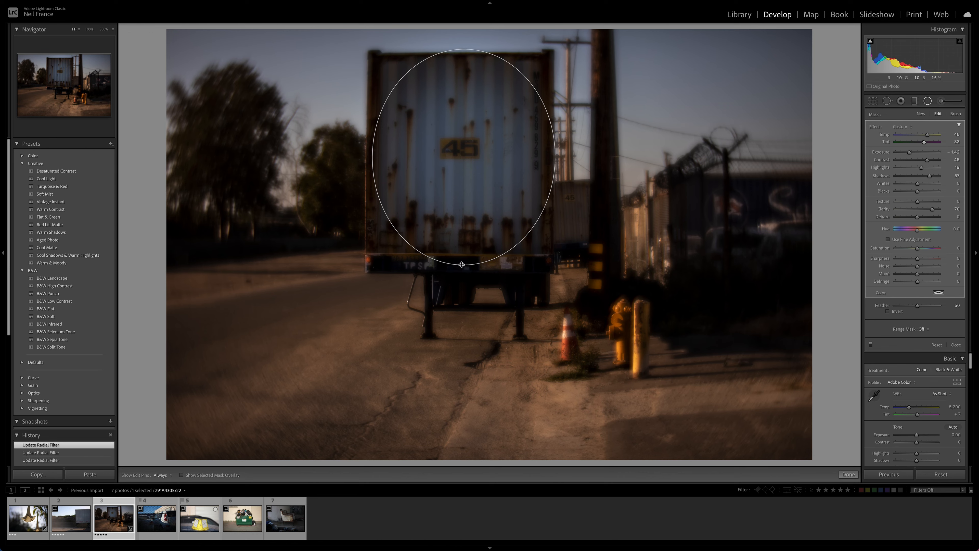
left_click_drag(373, 156, 367, 156)
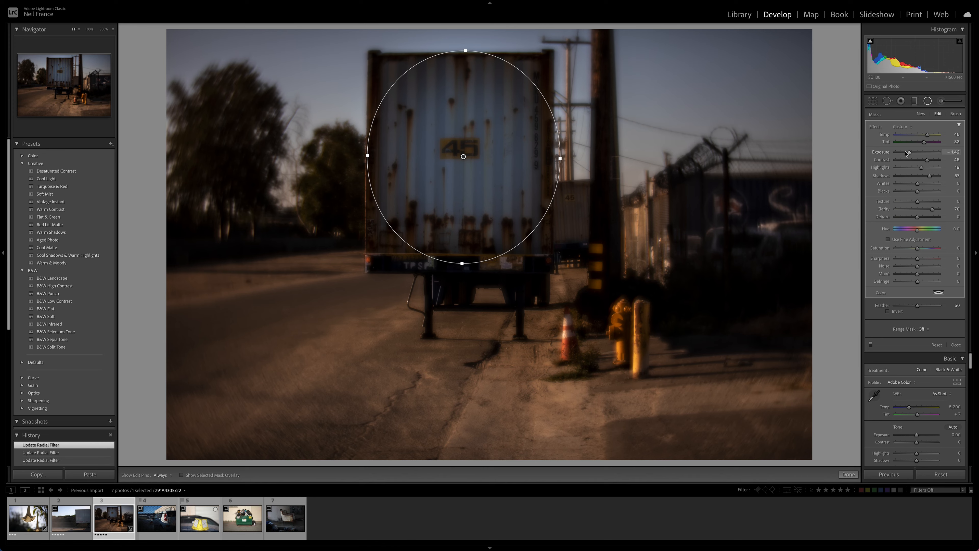
Step: Set the radial filter's exposure to −2.17, raise its contrast slightly and close the filter settings
left_click_drag(909, 152, 906, 154)
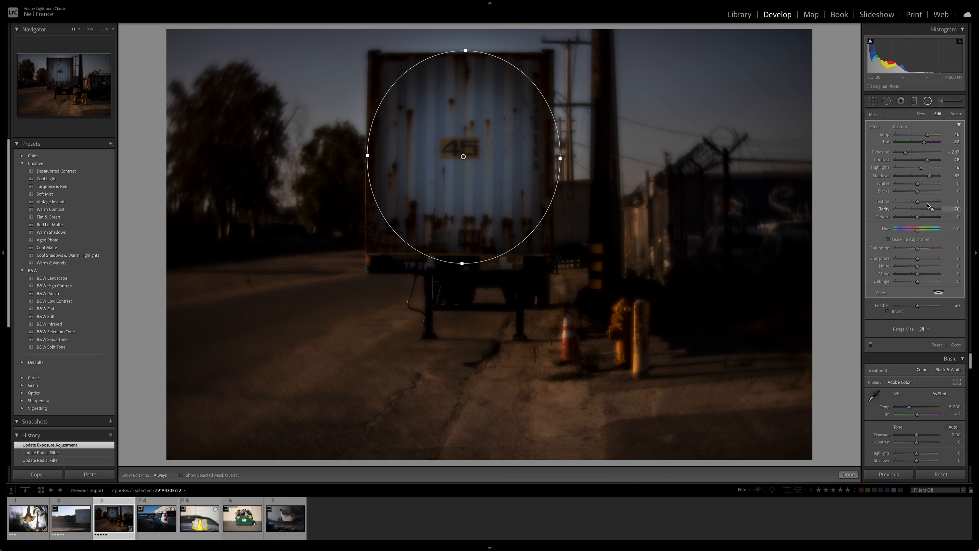
left_click_drag(928, 161, 932, 161)
left_click(928, 101)
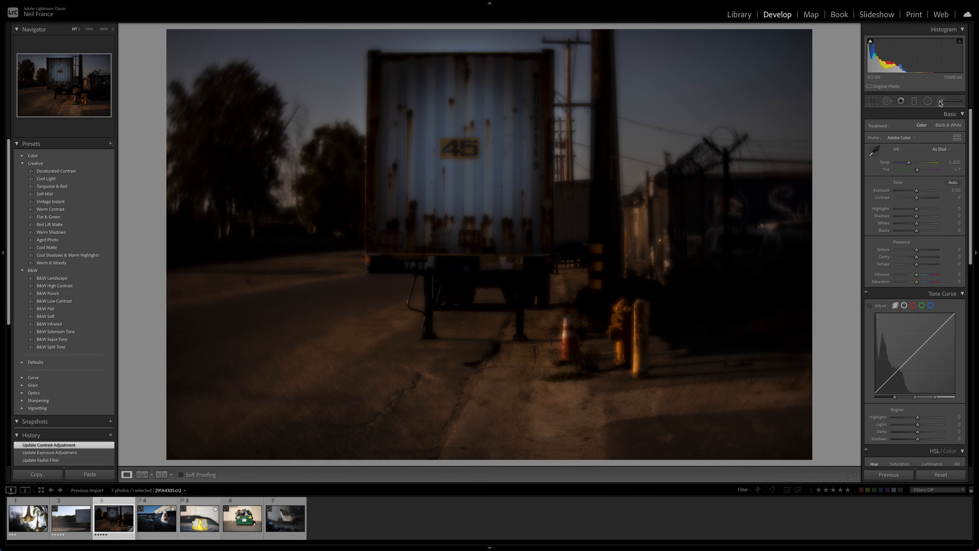
Step: Paint an adjustment brush over the sky beyond the utility pole, and set its temperature to 60, highlights to 60 and blacks to −39
left_click(941, 101)
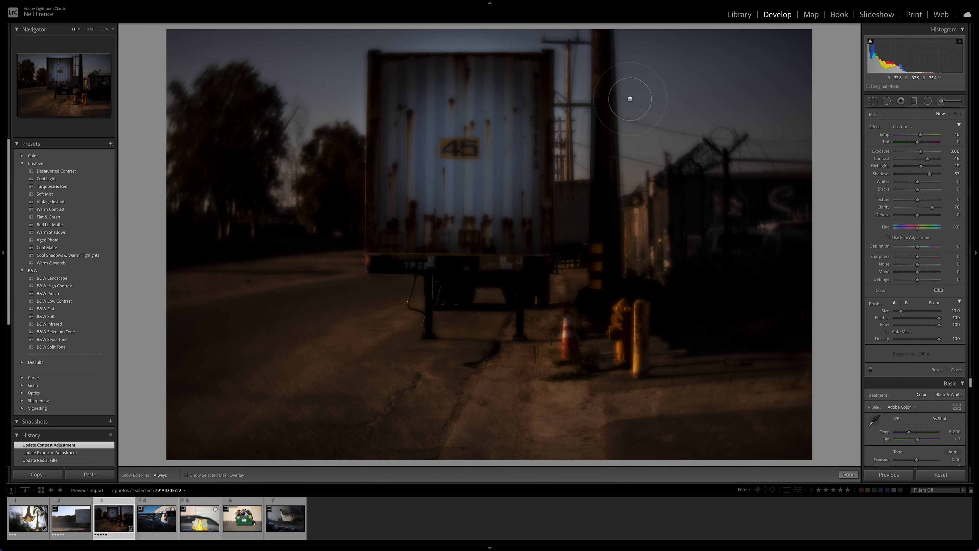
mouse_move(667, 72)
left_mouse_down()
mouse_move(716, 78)
mouse_move(718, 60)
mouse_move(616, 44)
mouse_move(636, 74)
mouse_move(684, 47)
mouse_move(702, 63)
mouse_move(801, 47)
mouse_move(795, 83)
mouse_move(731, 89)
mouse_move(686, 72)
mouse_move(652, 87)
mouse_move(646, 100)
mouse_move(689, 103)
mouse_move(699, 113)
mouse_move(760, 108)
mouse_move(769, 128)
mouse_move(796, 122)
mouse_move(795, 58)
mouse_move(769, 52)
left_mouse_up()
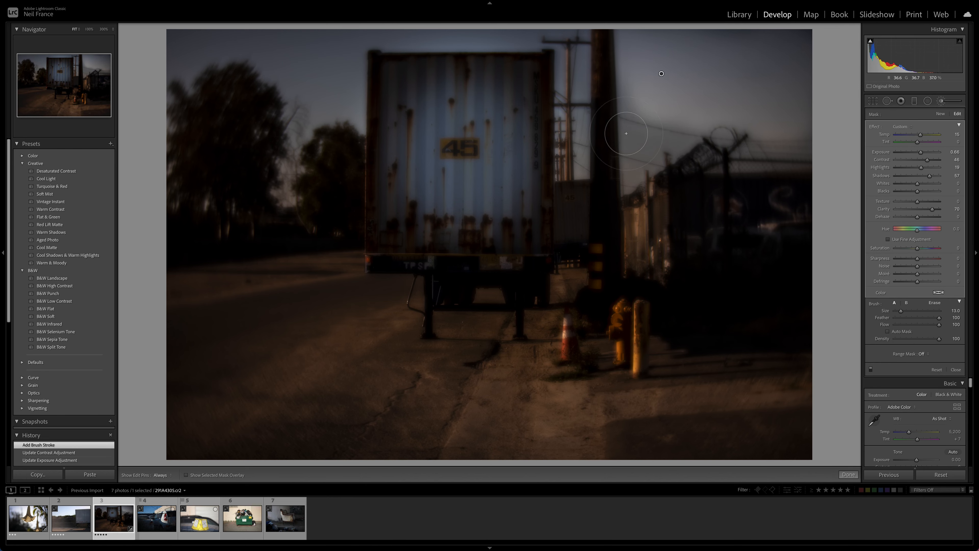
mouse_move(655, 143)
left_mouse_down()
mouse_move(675, 143)
mouse_move(663, 144)
left_mouse_up()
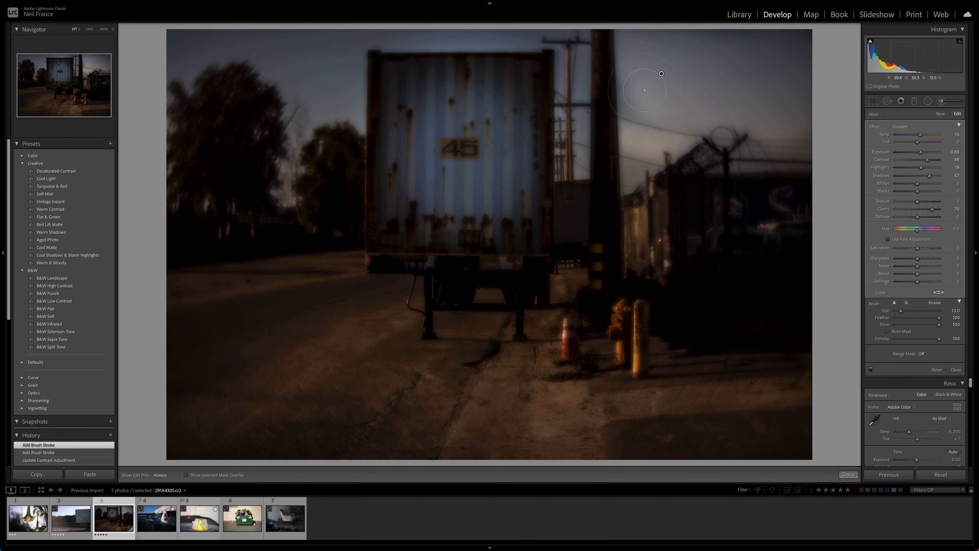
key("h")
left_click_drag(642, 101, 679, 97)
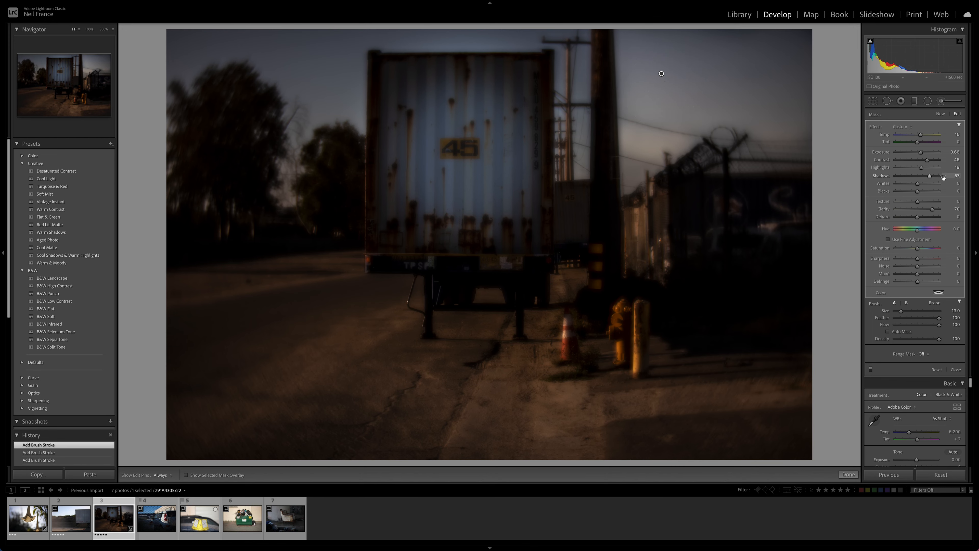
key("h")
left_click_drag(760, 51, 791, 66)
left_click_drag(921, 137, 931, 139)
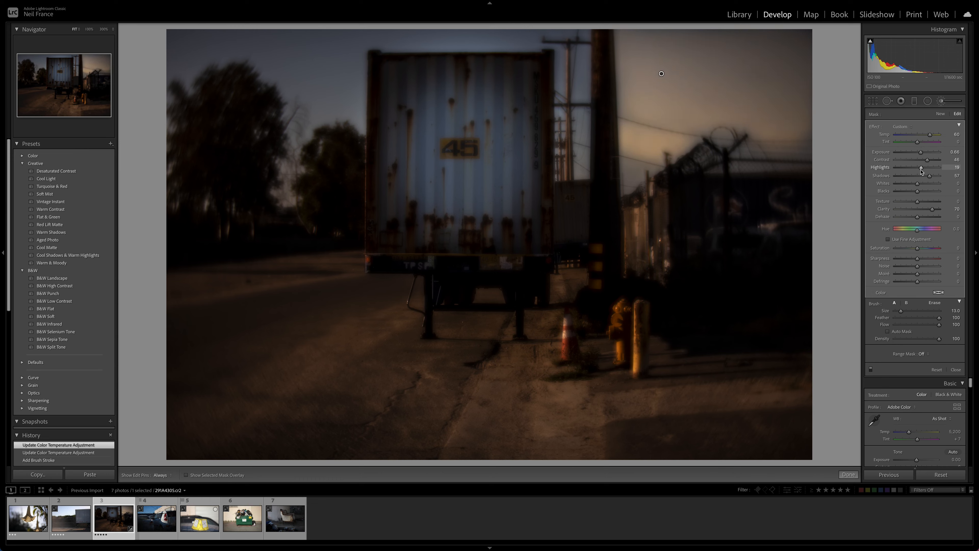
left_click_drag(921, 172, 909, 194)
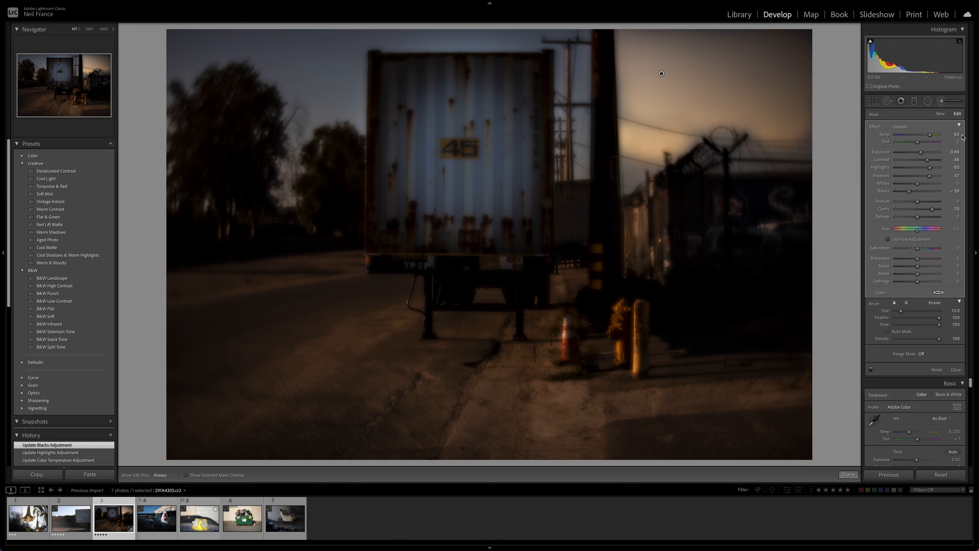
Step: Paint a new brush adjustment over the large tree with exposure 2.17, tint 53 and saturation −100
left_click(941, 114)
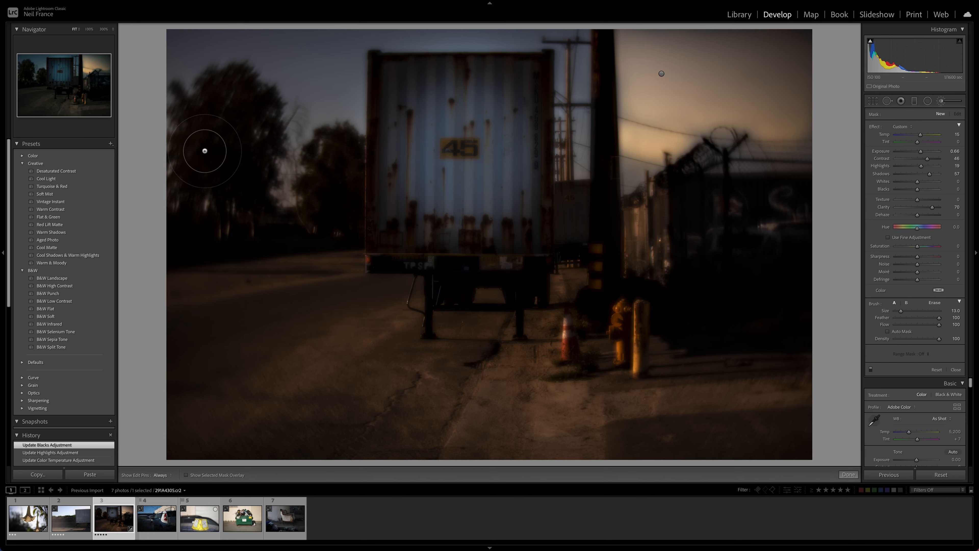
scroll(219, 148, "down", 4)
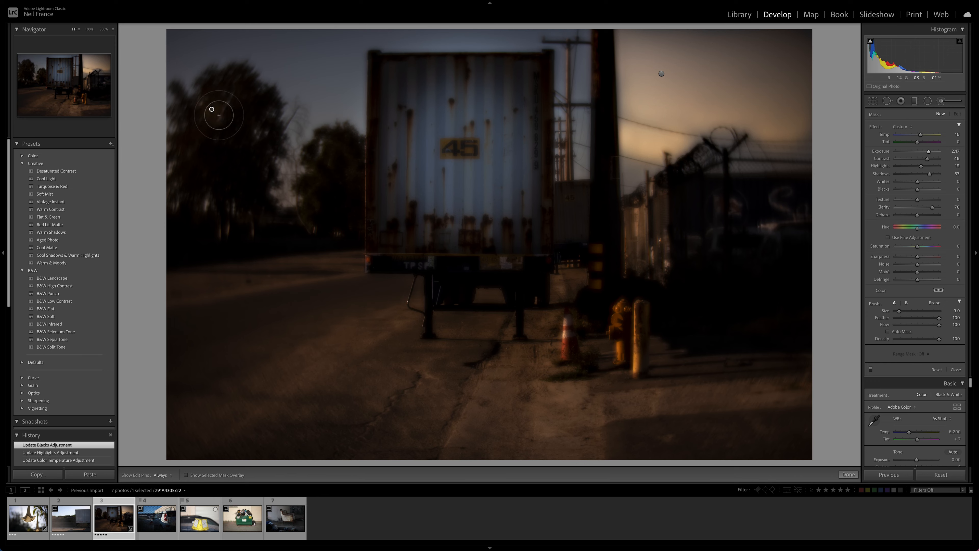
key("h")
mouse_move(229, 120)
left_mouse_down()
mouse_move(227, 83)
mouse_move(259, 106)
mouse_move(210, 152)
mouse_move(240, 171)
mouse_move(256, 152)
mouse_move(242, 186)
mouse_move(191, 159)
mouse_move(194, 131)
mouse_move(204, 116)
mouse_move(247, 141)
mouse_move(253, 110)
mouse_move(266, 100)
mouse_move(261, 125)
left_mouse_up()
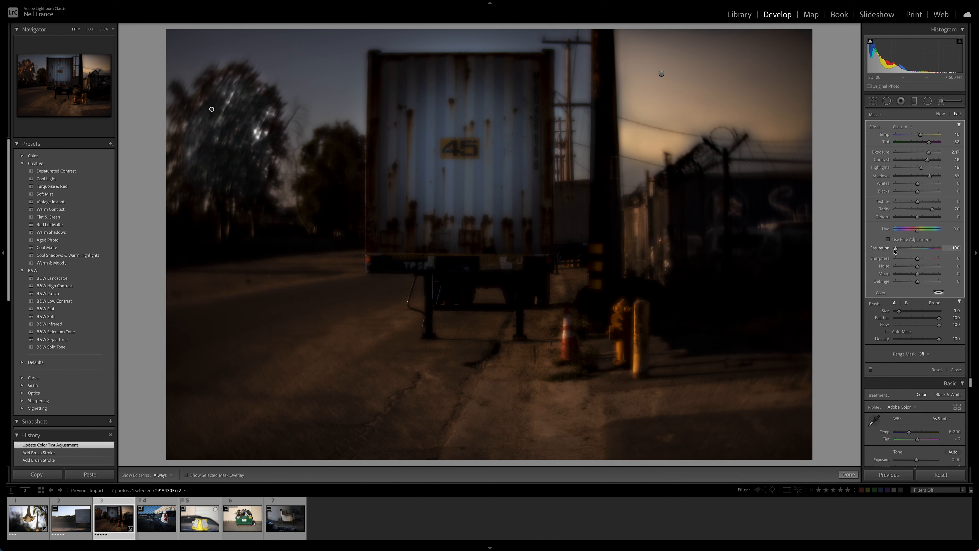
key("h")
mouse_move(186, 145)
left_mouse_down()
mouse_move(182, 168)
mouse_move(192, 178)
mouse_move(237, 181)
mouse_move(249, 149)
mouse_move(264, 143)
mouse_move(241, 72)
mouse_move(220, 69)
mouse_move(188, 111)
mouse_move(183, 99)
mouse_move(188, 111)
left_mouse_up()
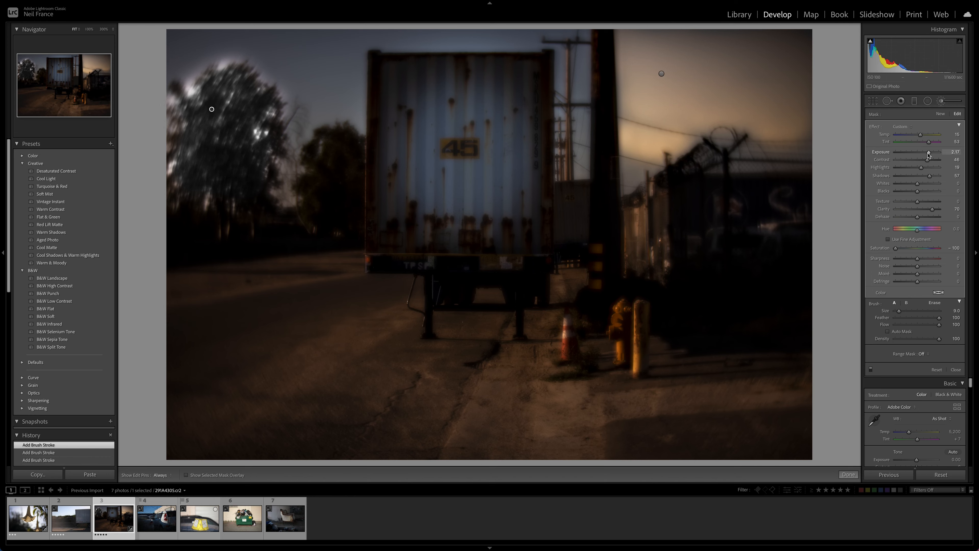
Step: Set the tree brush adjustment's exposure to 1.60 and temperature to 49, and close the brush settings
left_click_drag(928, 155, 927, 155)
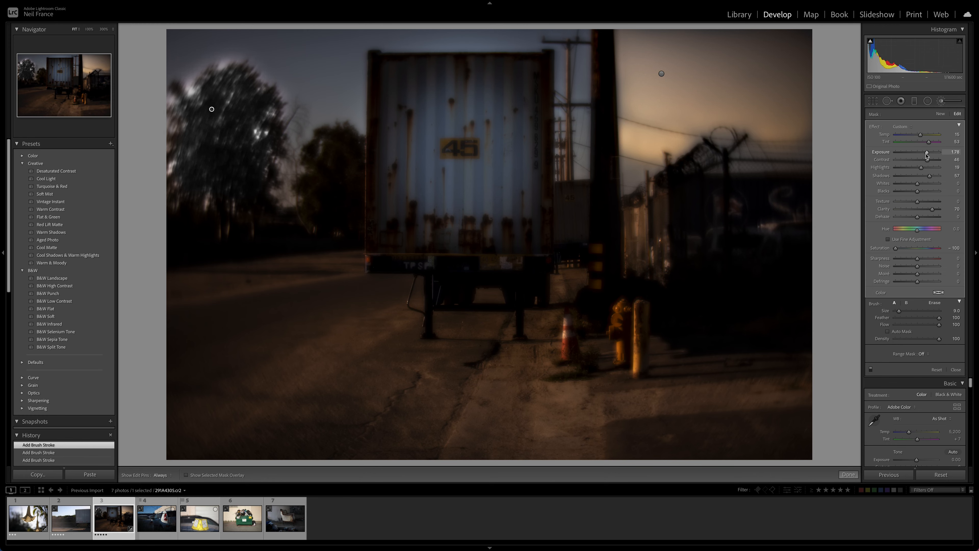
left_click_drag(927, 155, 927, 156)
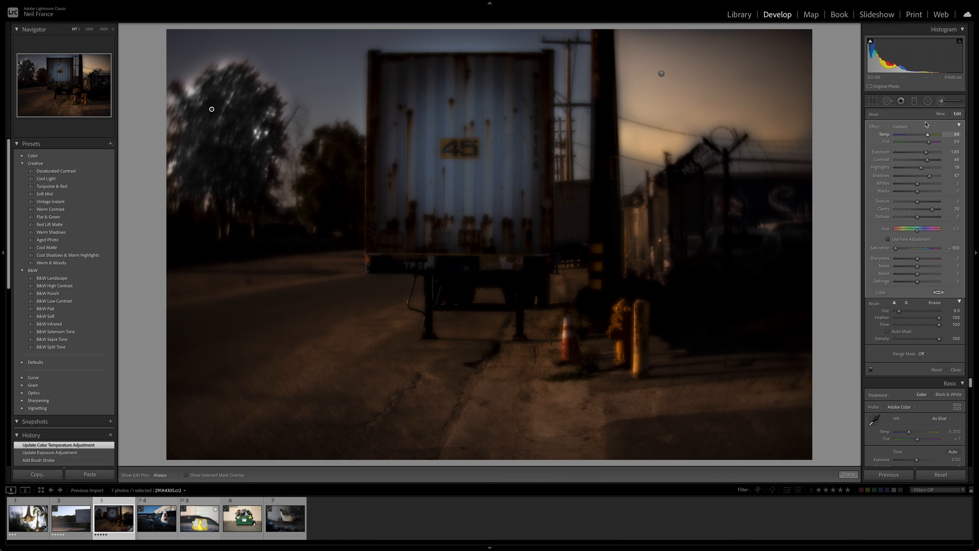
left_click(941, 102)
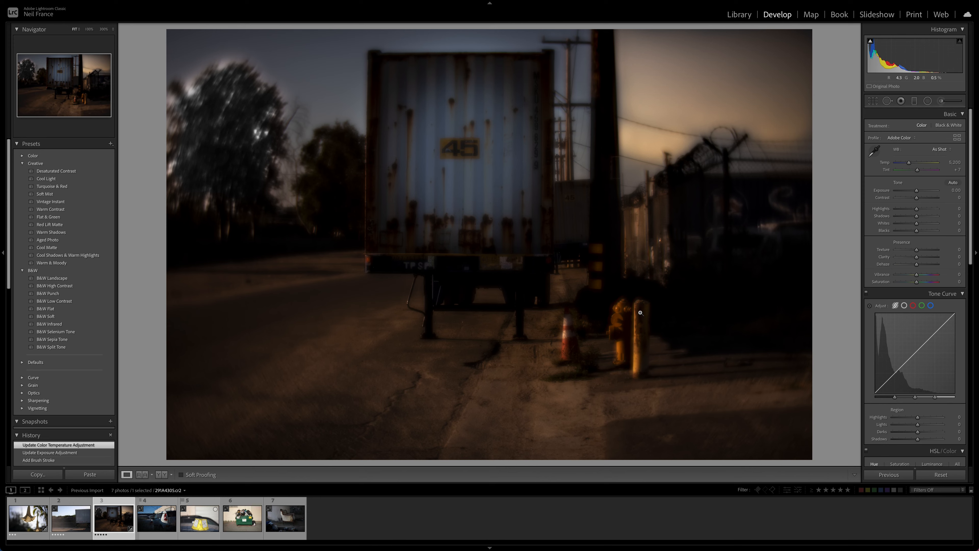
Step: Paint a new brush adjustment over the yellow post beside the hydrant with brush size 2.0 and exposure 1.09
left_click(941, 102)
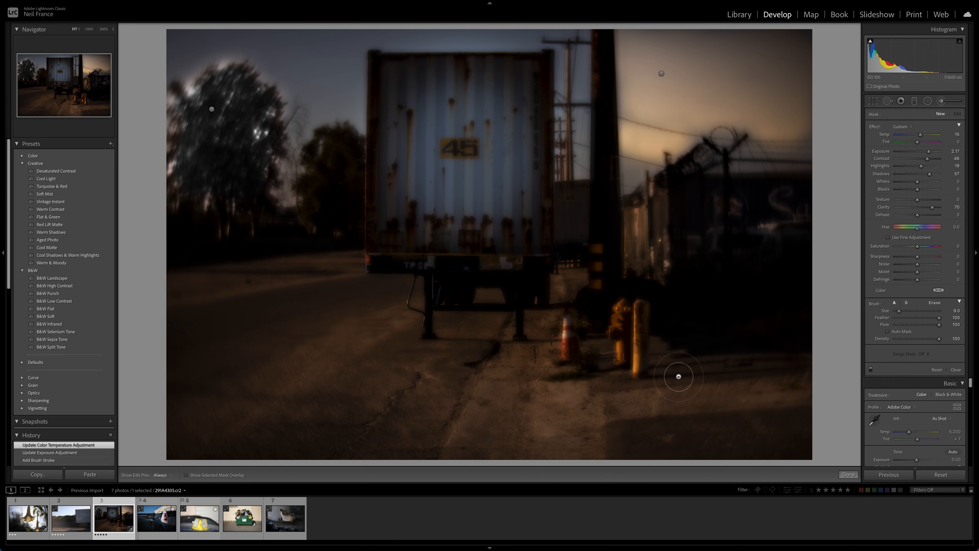
scroll(637, 378, "down", 7)
left_click_drag(642, 344, 639, 325)
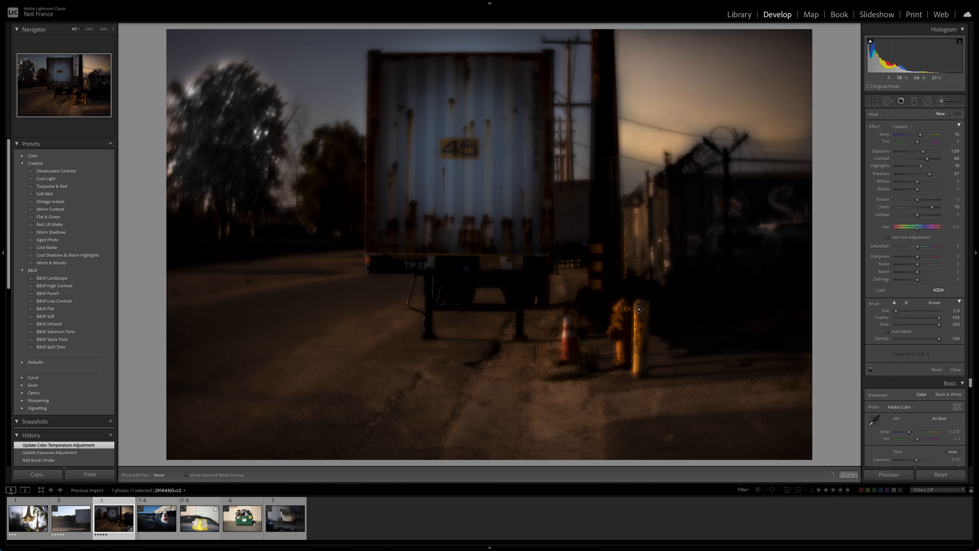
mouse_move(641, 315)
left_mouse_down()
mouse_move(642, 358)
mouse_move(643, 332)
left_mouse_up()
left_click(644, 348)
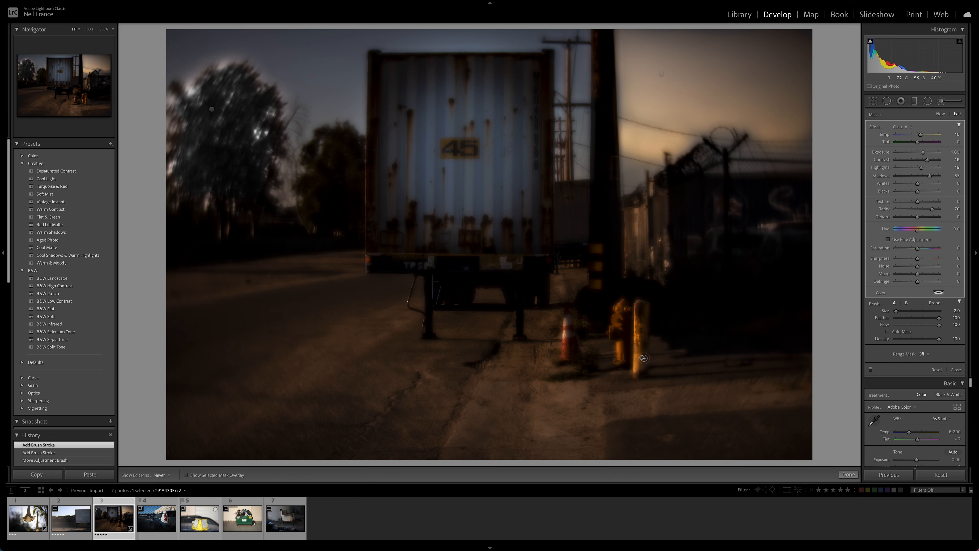
left_click_drag(643, 370, 643, 346)
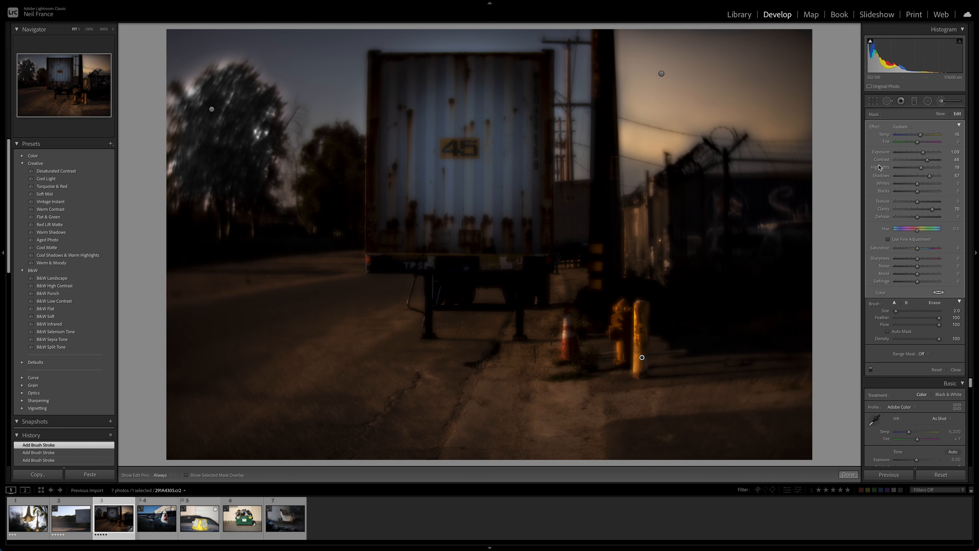
Step: Paint a separate new brush adjustment with exposure 1.09 over the orange traffic cone
left_click(940, 114)
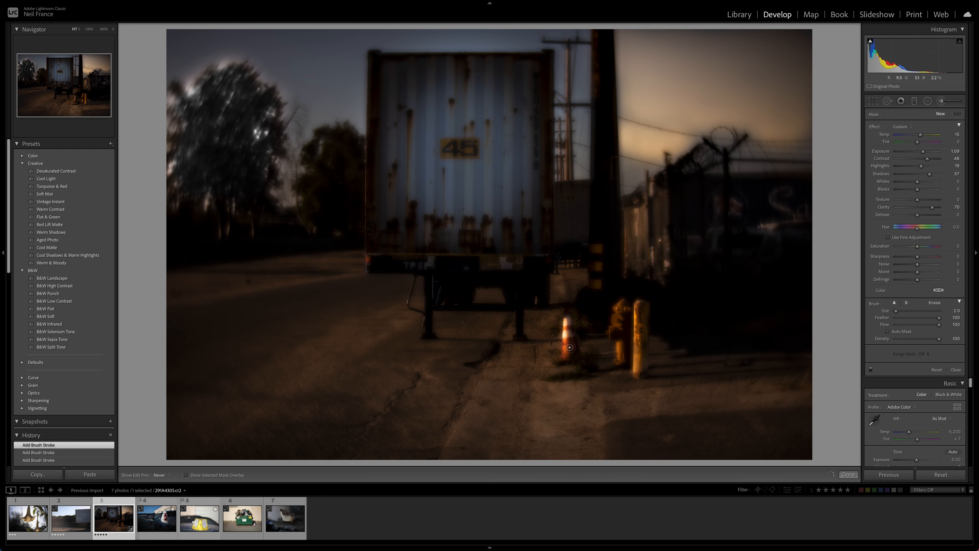
left_click_drag(569, 354, 579, 350)
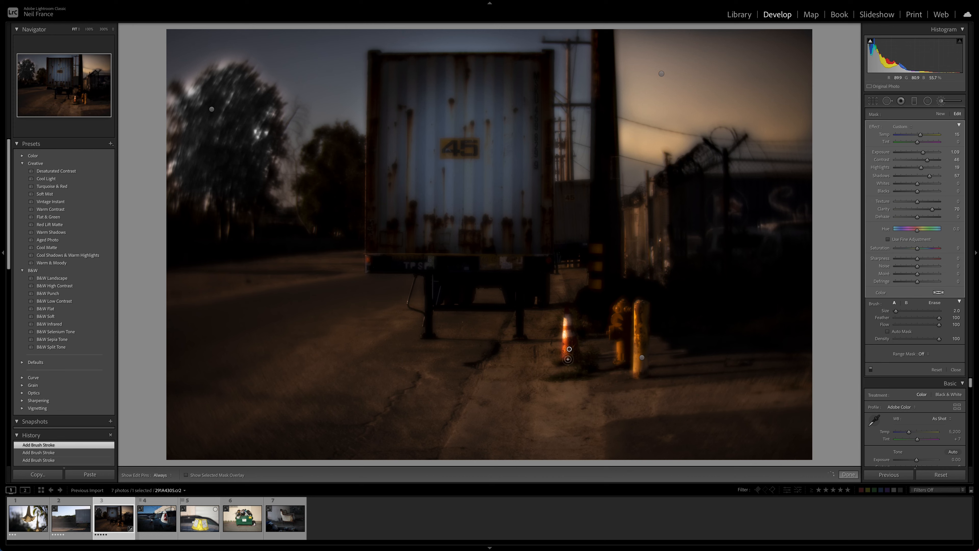
left_click_drag(570, 352, 569, 349)
Step: Paint a new brush adjustment of size 11.0 over the dark building lettering, parked vehicles and fence area
left_click(940, 114)
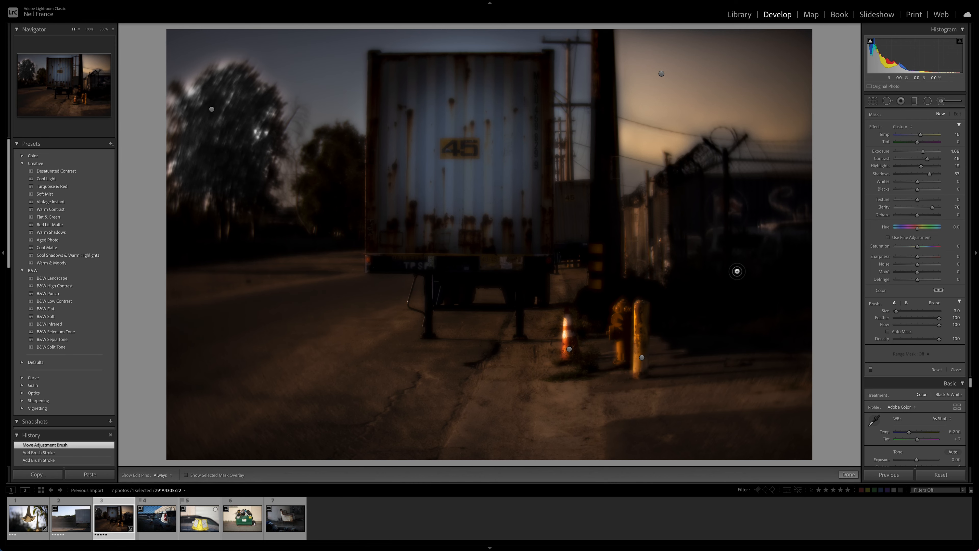
scroll(737, 272, "up", 8)
mouse_move(756, 229)
left_mouse_down()
mouse_move(759, 242)
mouse_move(763, 231)
mouse_move(716, 237)
mouse_move(719, 266)
mouse_move(783, 216)
mouse_move(785, 285)
mouse_move(793, 267)
left_mouse_up()
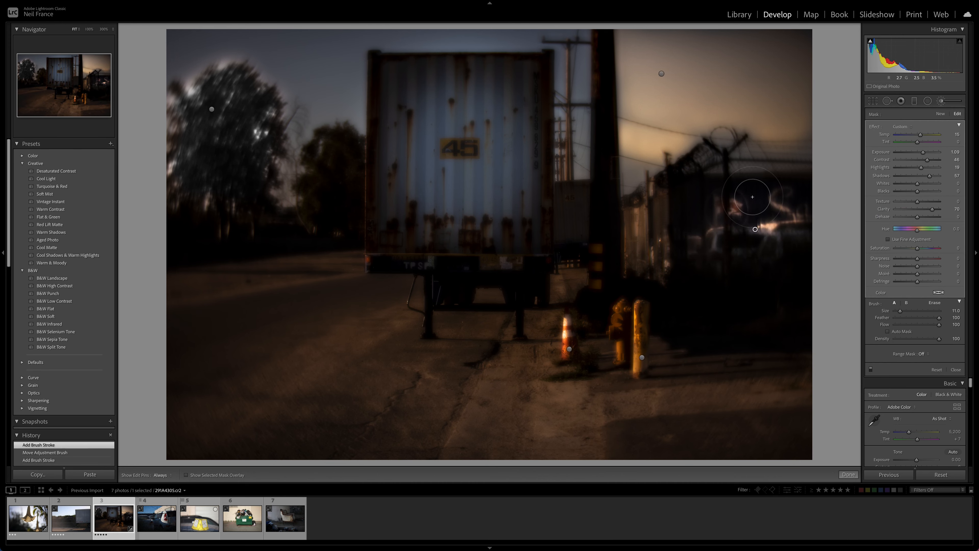
mouse_move(752, 197)
left_mouse_down()
mouse_move(780, 195)
mouse_move(742, 212)
mouse_move(698, 209)
mouse_move(702, 297)
mouse_move(752, 314)
mouse_move(766, 330)
mouse_move(797, 206)
mouse_move(727, 312)
mouse_move(708, 308)
mouse_move(714, 286)
mouse_move(699, 275)
mouse_move(700, 256)
mouse_move(719, 303)
mouse_move(704, 226)
mouse_move(716, 313)
mouse_move(735, 320)
mouse_move(784, 270)
mouse_move(775, 211)
mouse_move(725, 207)
mouse_move(812, 204)
mouse_move(752, 221)
mouse_move(757, 306)
mouse_move(773, 342)
left_mouse_up()
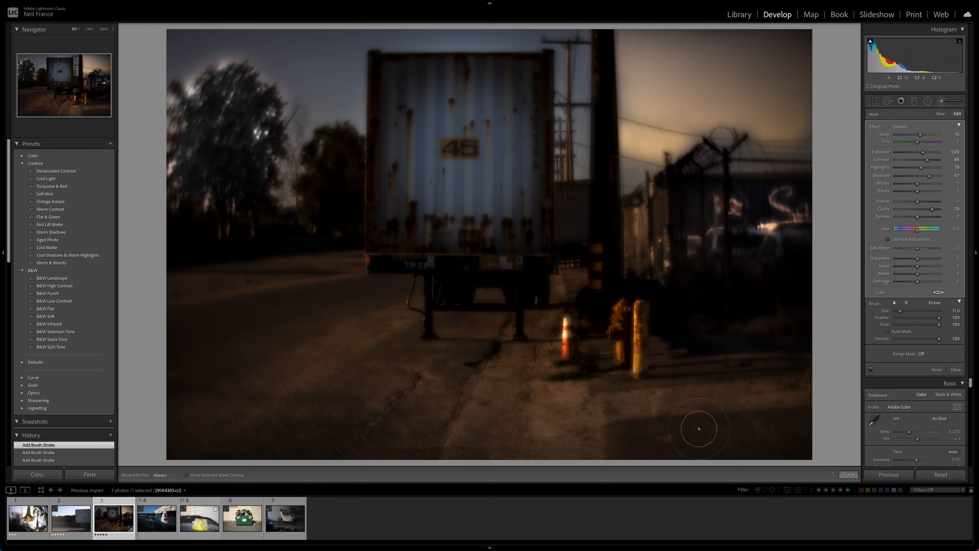
mouse_move(681, 291)
left_mouse_down()
mouse_move(681, 228)
mouse_move(698, 324)
mouse_move(685, 335)
left_mouse_up()
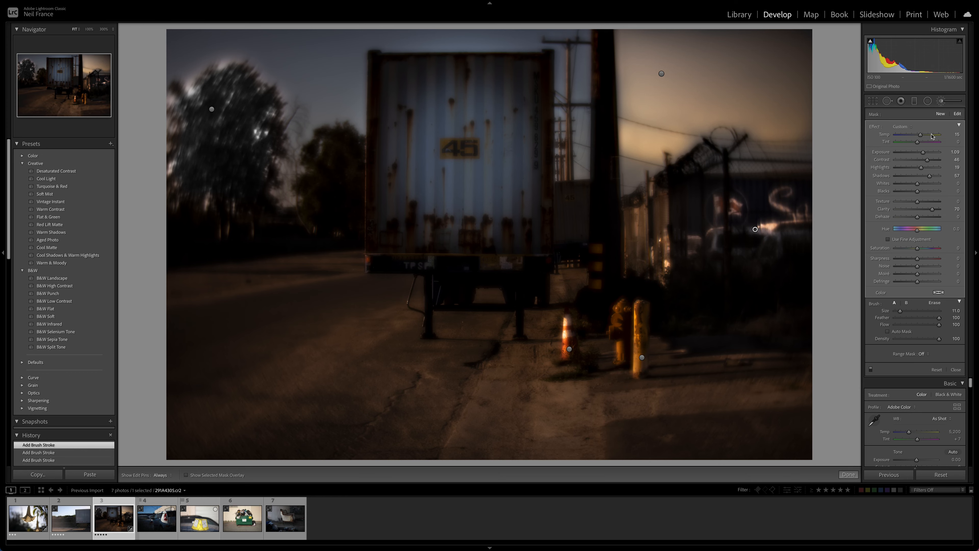
Step: Paint separate new brush adjustments of size 11.0 over the shadowed ground below the hydrant and the road's lower-left corner
left_click(941, 113)
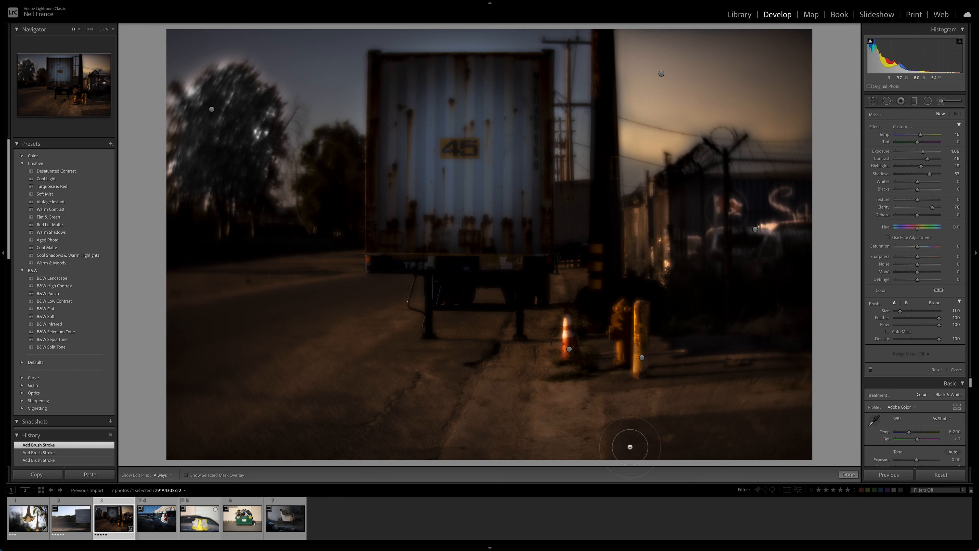
mouse_move(630, 447)
left_mouse_down()
mouse_move(779, 443)
mouse_move(707, 440)
mouse_move(813, 426)
mouse_move(784, 439)
mouse_move(648, 450)
mouse_move(674, 442)
mouse_move(639, 442)
mouse_move(787, 443)
left_mouse_up()
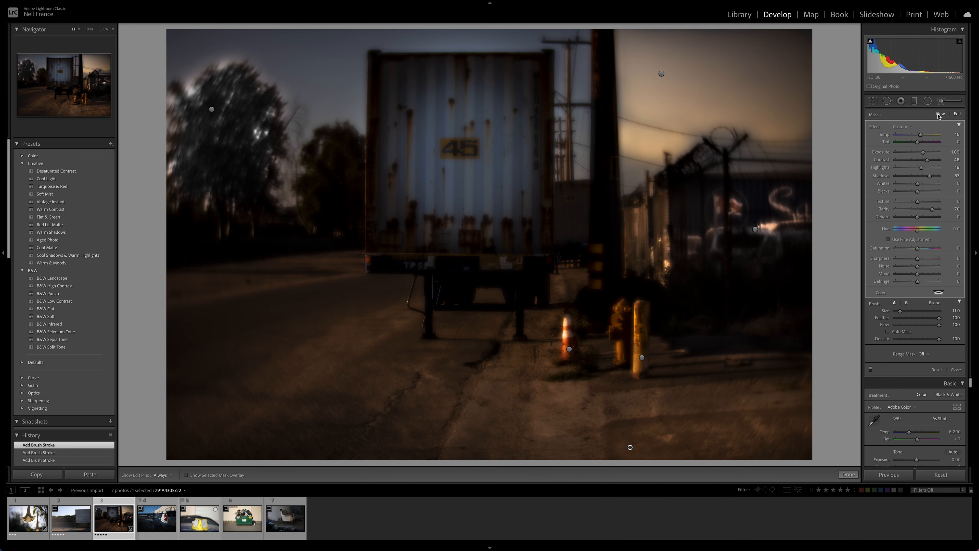
left_click(939, 114)
mouse_move(167, 373)
left_mouse_down()
mouse_move(181, 341)
mouse_move(180, 425)
mouse_move(281, 418)
mouse_move(178, 453)
mouse_move(213, 442)
left_mouse_up()
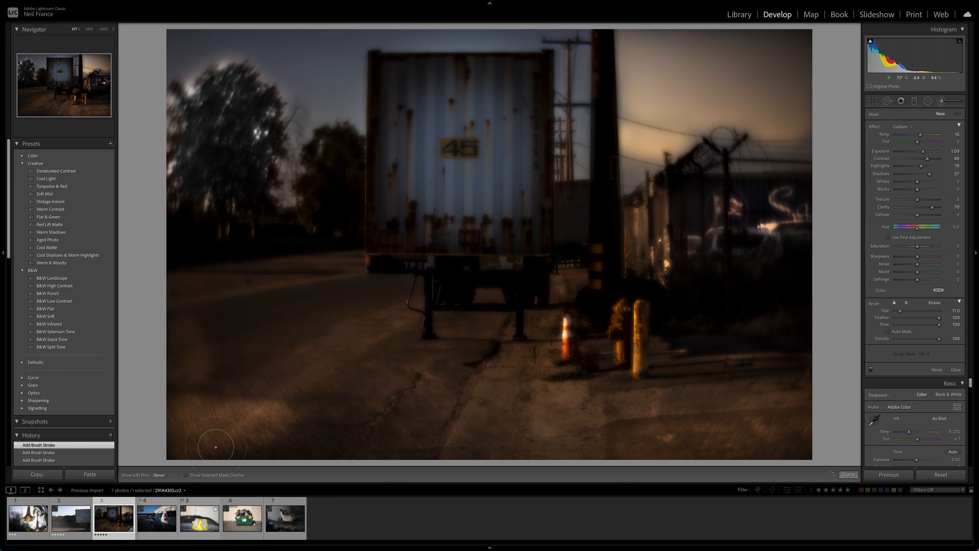
left_click_drag(324, 441, 328, 440)
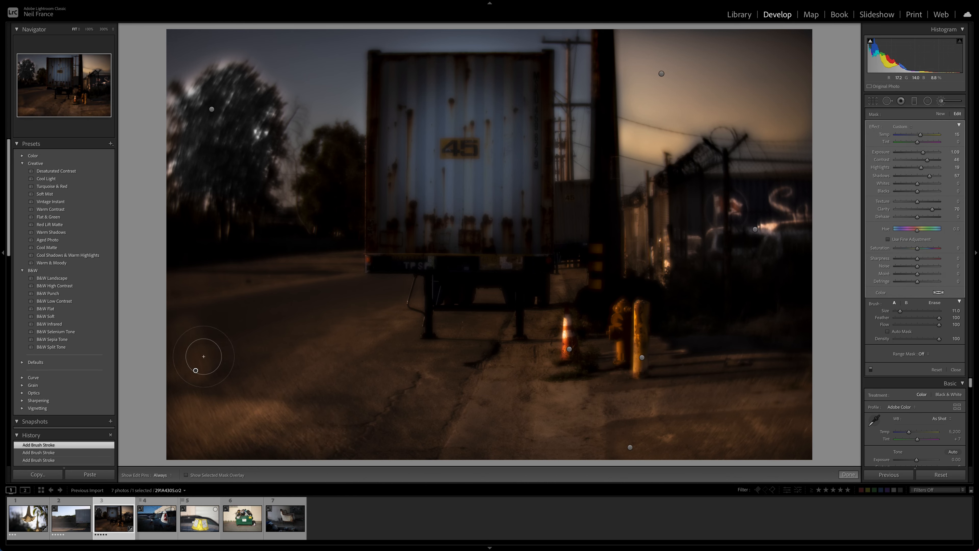
Step: Extend the road brush adjustment across the pavement left of the trailer, up to the trailer's support legs
mouse_move(216, 321)
left_mouse_down()
mouse_move(269, 297)
mouse_move(259, 346)
mouse_move(300, 314)
mouse_move(264, 350)
mouse_move(344, 293)
mouse_move(317, 315)
mouse_move(354, 311)
left_mouse_up()
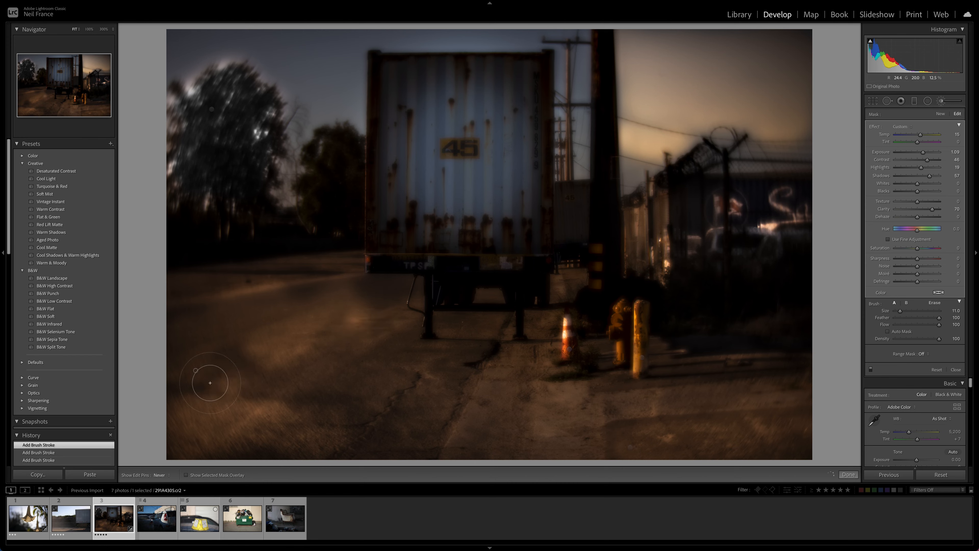
left_click_drag(372, 303, 367, 317)
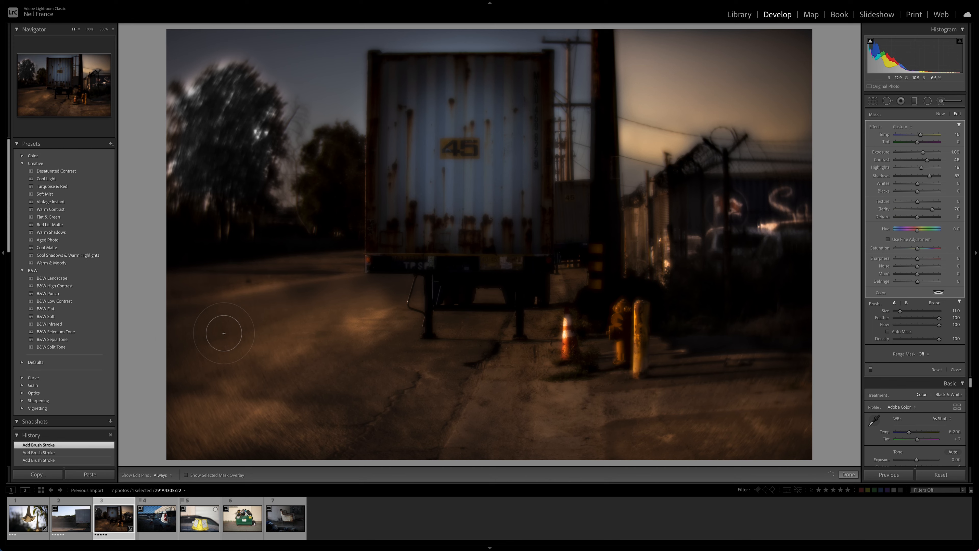
mouse_move(361, 372)
left_mouse_down()
mouse_move(310, 406)
mouse_move(309, 366)
mouse_move(296, 380)
left_mouse_up()
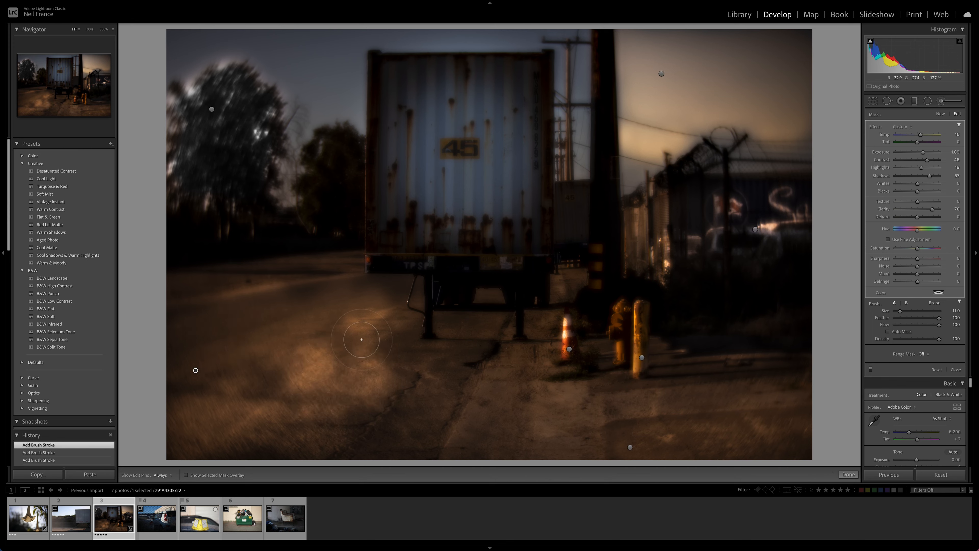
mouse_move(373, 334)
left_mouse_down()
mouse_move(361, 320)
mouse_move(351, 327)
left_mouse_up()
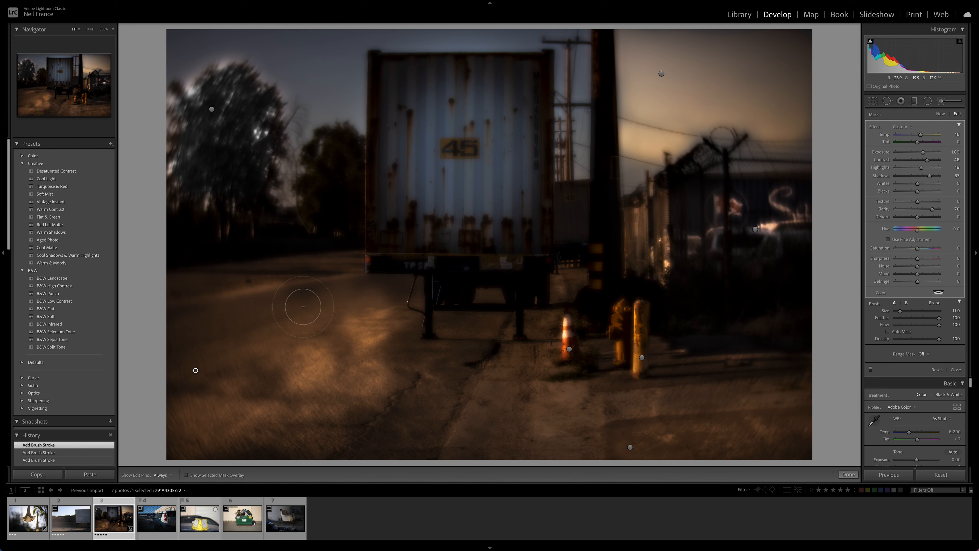
left_click_drag(303, 306, 308, 308)
left_click_drag(381, 351, 386, 348)
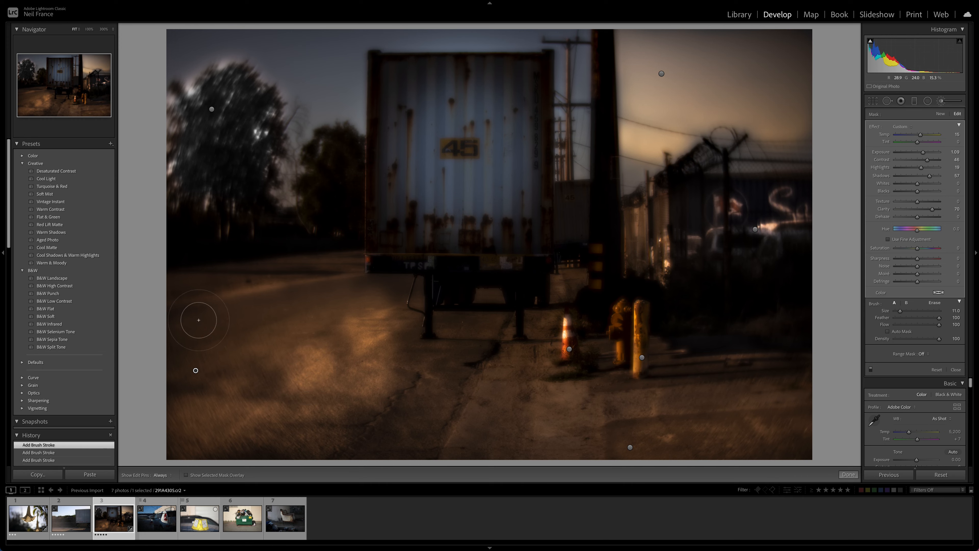
Step: Close the adjustment brush and reset all Develop settings of the trailer photo
key("h")
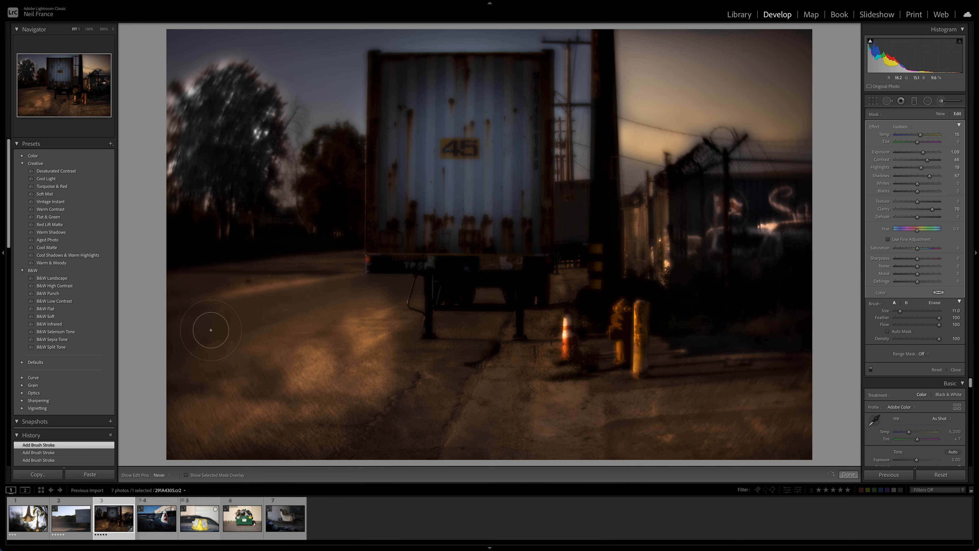
key("h")
left_click(941, 101)
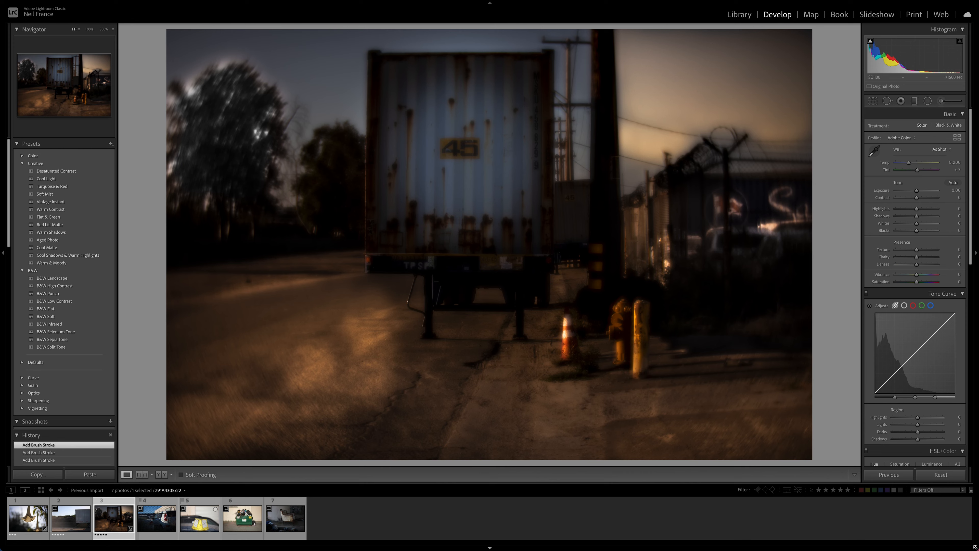
left_click(932, 479)
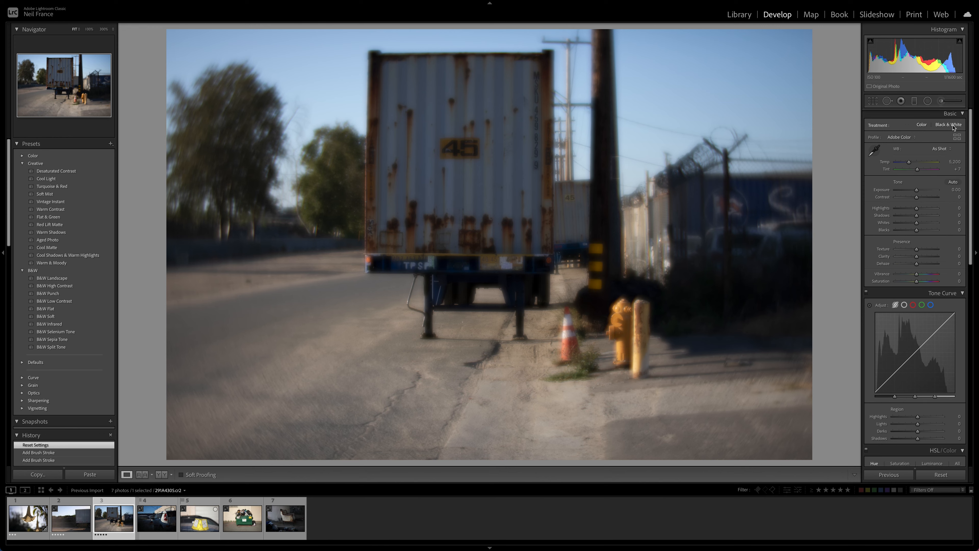
Step: Try a black-and-white treatment with contrast -8 on the trailer photo, and reset its Develop settings
left_click(949, 124)
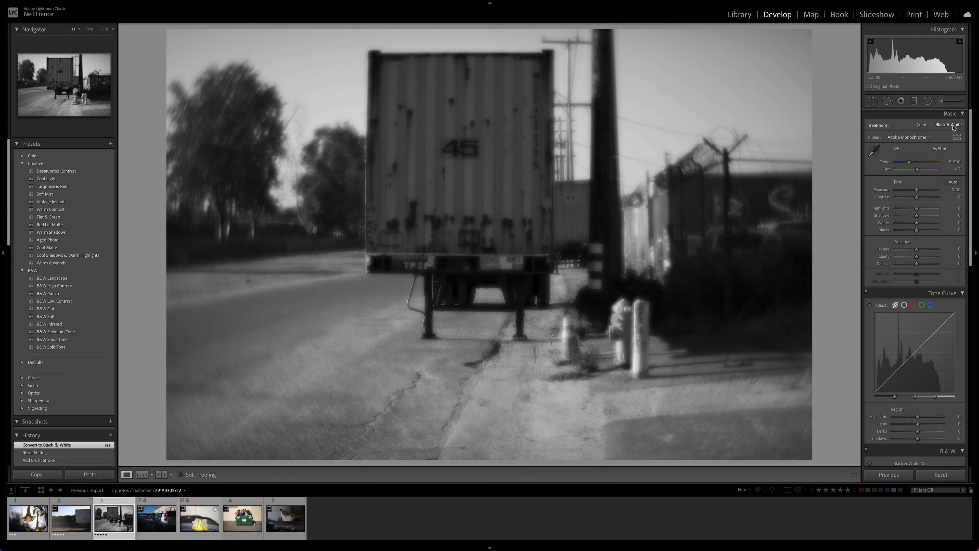
mouse_move(917, 197)
left_mouse_down()
mouse_move(927, 201)
mouse_move(915, 199)
left_mouse_up()
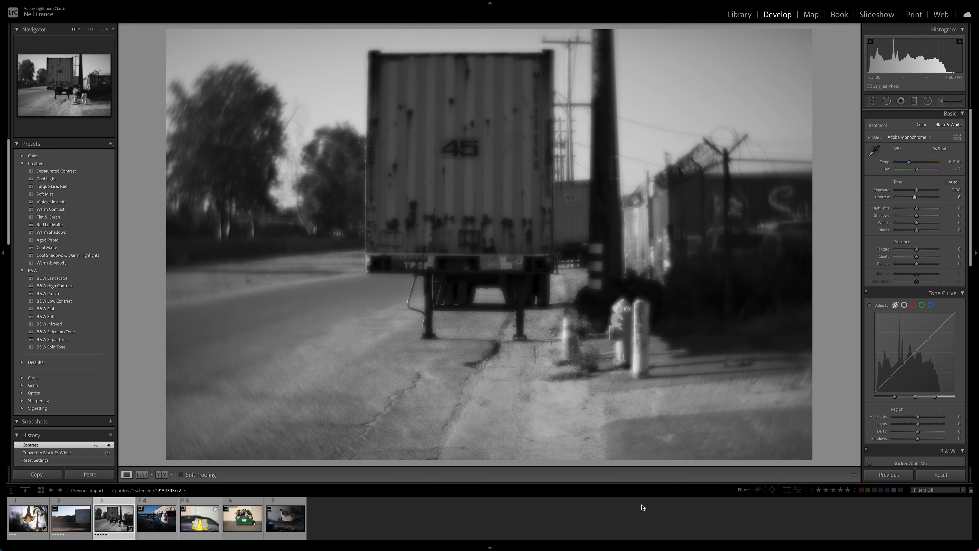
left_click(938, 475)
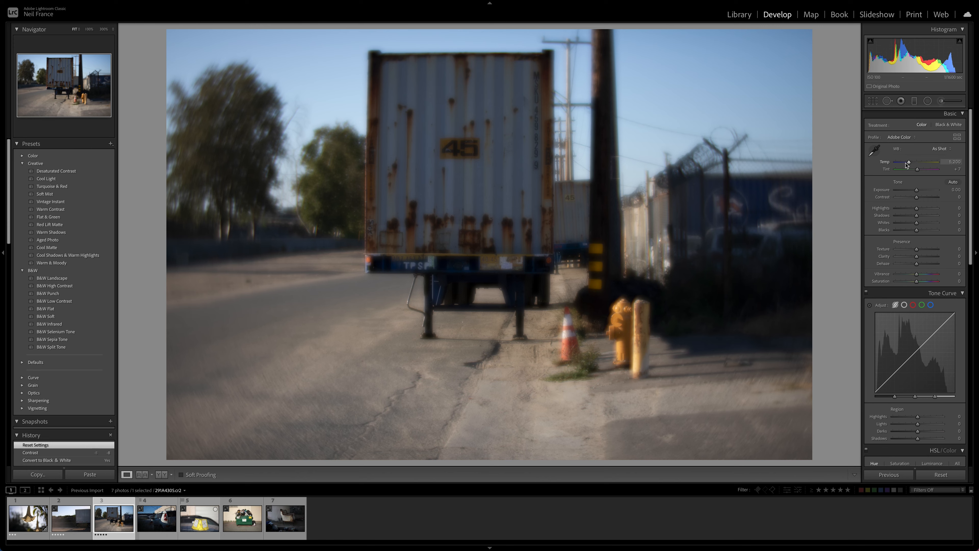
Step: Set the photo's temperature to 7,249, tint to -16, exposure to -0.50, contrast to +18 and highlights to -5
left_click_drag(911, 166, 855, 179)
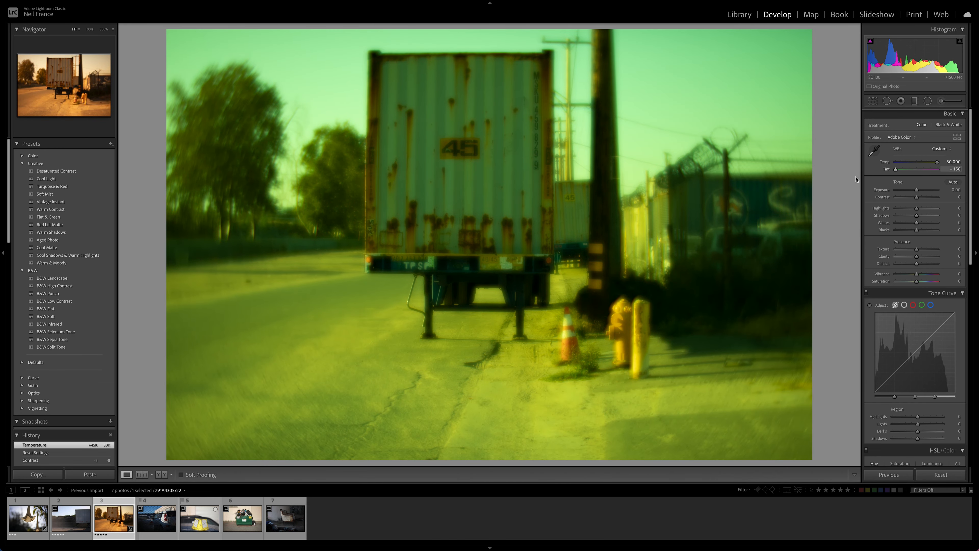
left_click_drag(938, 162, 922, 199)
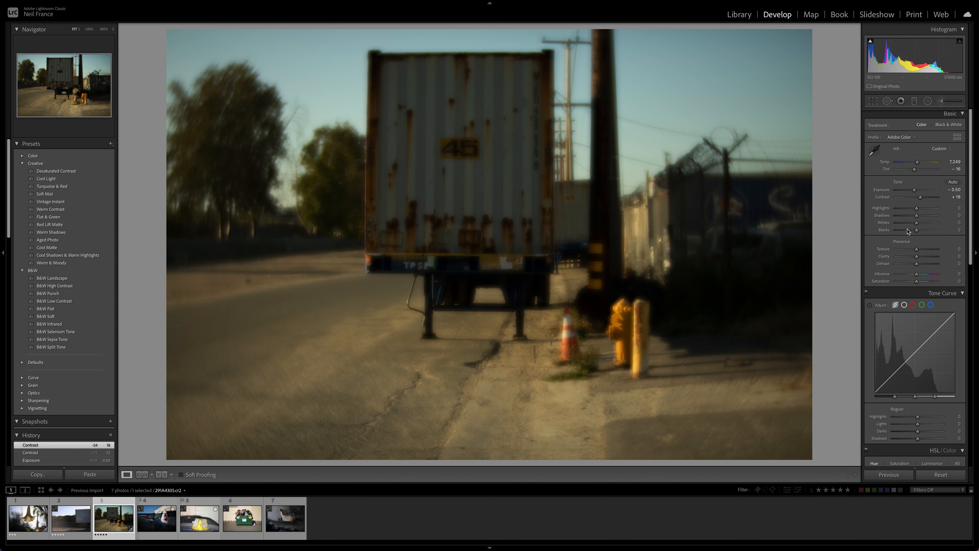
left_click_drag(917, 209, 898, 211)
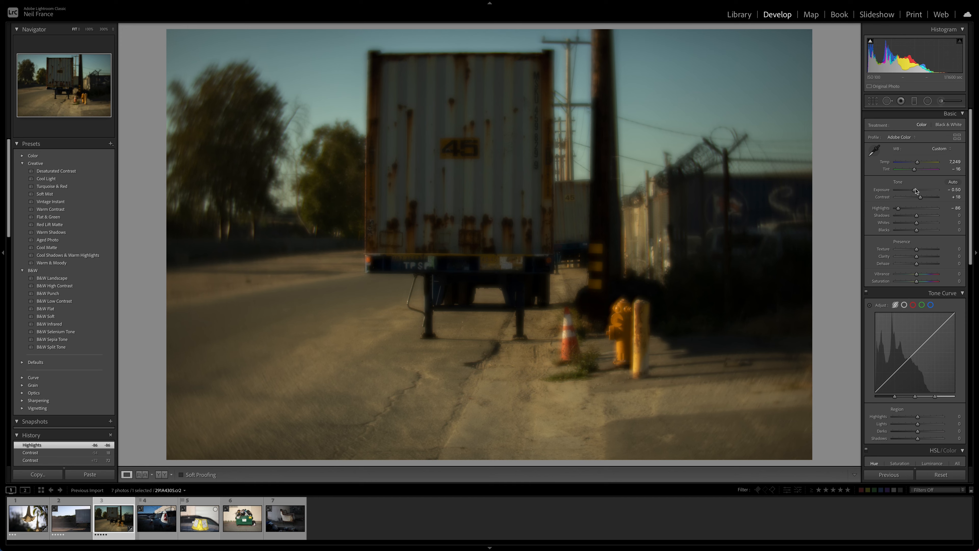
left_click_drag(899, 209, 916, 209)
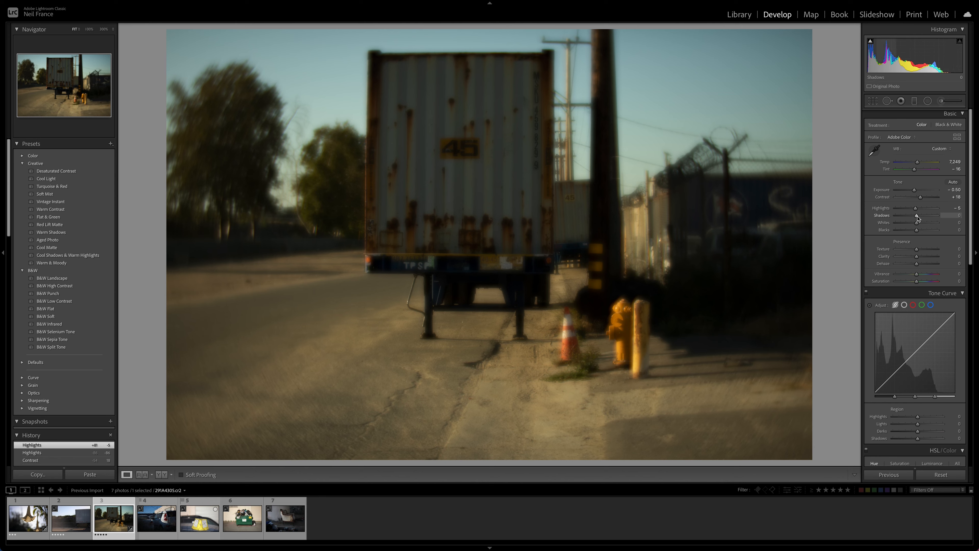
Step: Set the photo's shadows to +100, whites to +6 and blacks to +6
left_click_drag(917, 216, 937, 219)
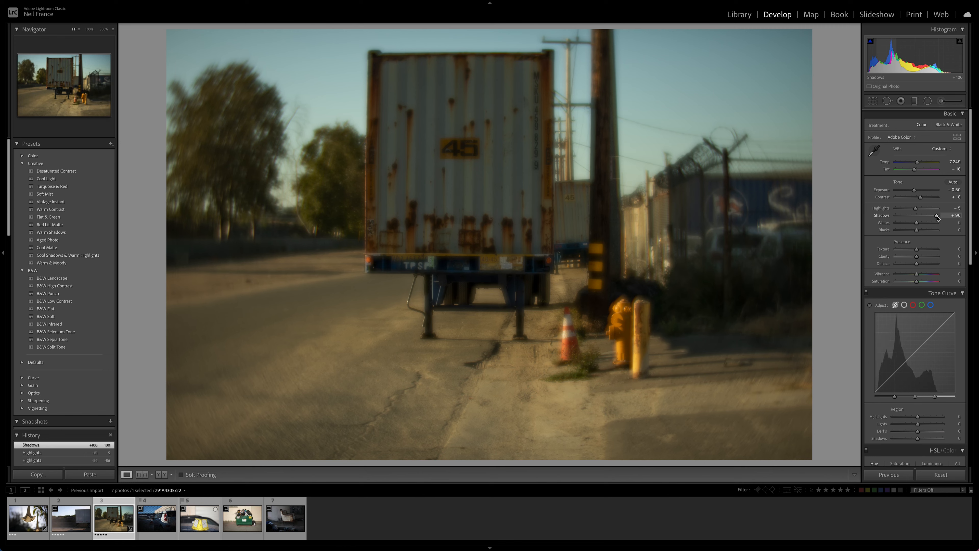
mouse_move(937, 219)
left_mouse_down()
mouse_move(918, 218)
mouse_move(949, 220)
left_mouse_up()
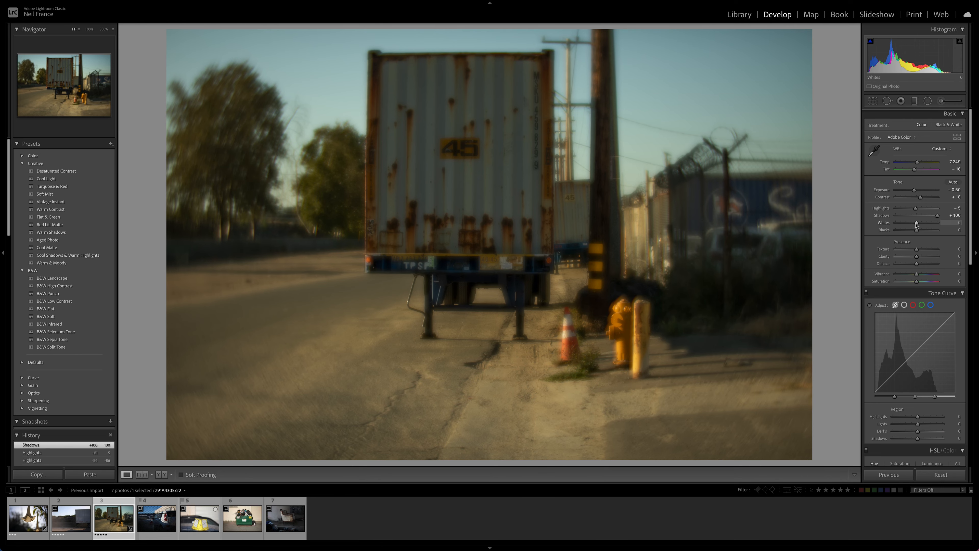
mouse_move(917, 225)
left_mouse_down()
mouse_move(906, 225)
mouse_move(932, 224)
mouse_move(905, 225)
mouse_move(919, 228)
left_mouse_up()
mouse_move(917, 231)
left_mouse_down()
mouse_move(899, 233)
mouse_move(918, 235)
left_mouse_up()
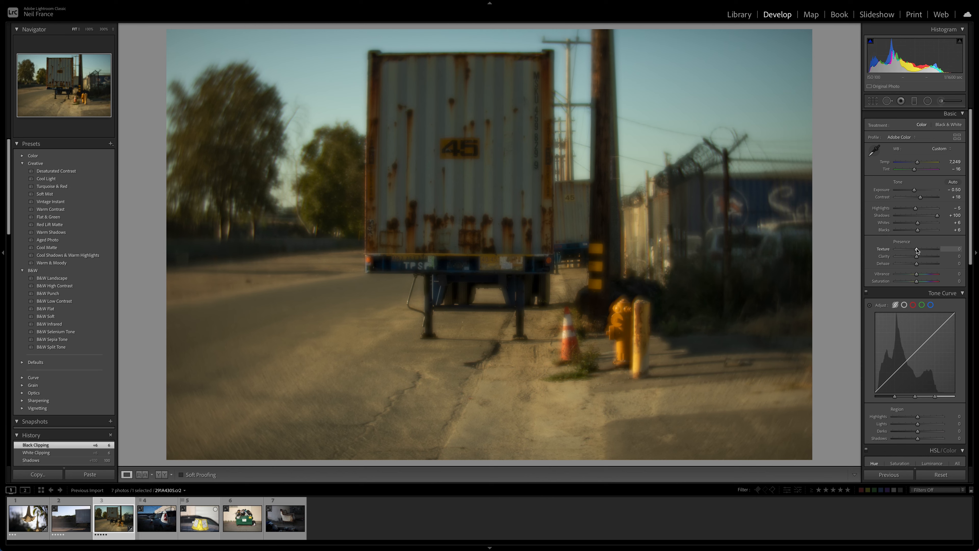
Step: Set texture to -2, clarity to +43, dehaze to +2, vibrance to +75 and saturation to +9
mouse_move(916, 250)
left_mouse_down()
mouse_move(906, 250)
mouse_move(917, 252)
left_mouse_up()
left_click_drag(917, 259, 929, 261)
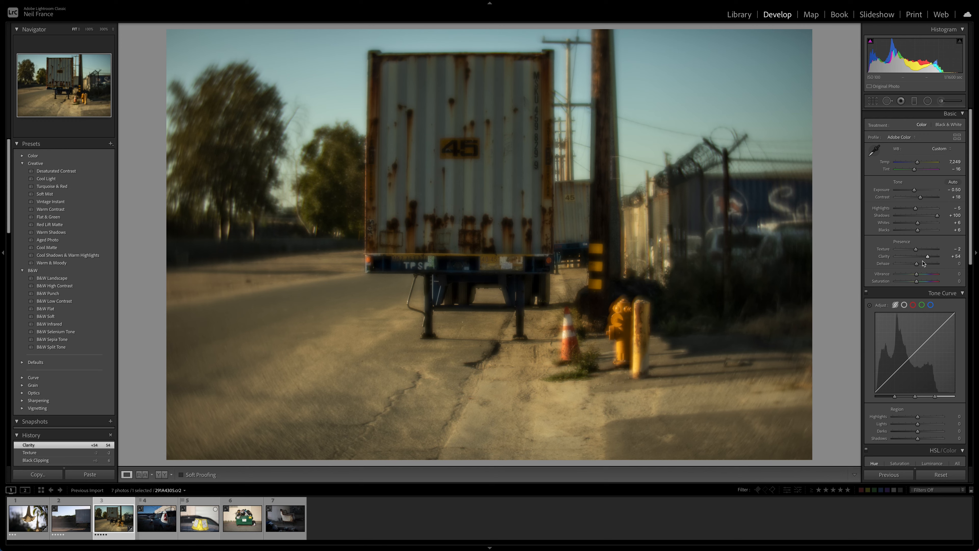
left_click_drag(928, 258, 925, 260)
mouse_move(918, 265)
left_mouse_down()
mouse_move(928, 268)
mouse_move(916, 267)
left_mouse_up()
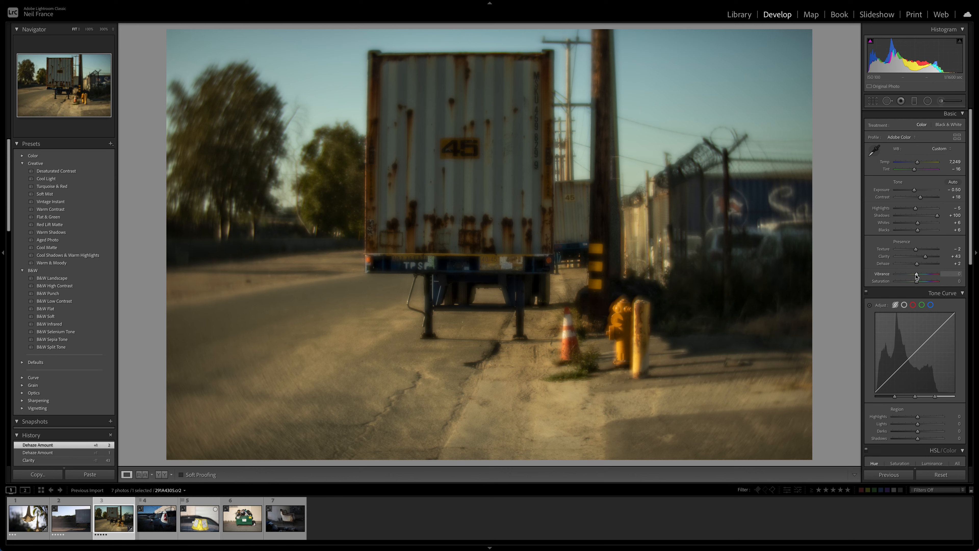
left_click_drag(917, 276, 932, 277)
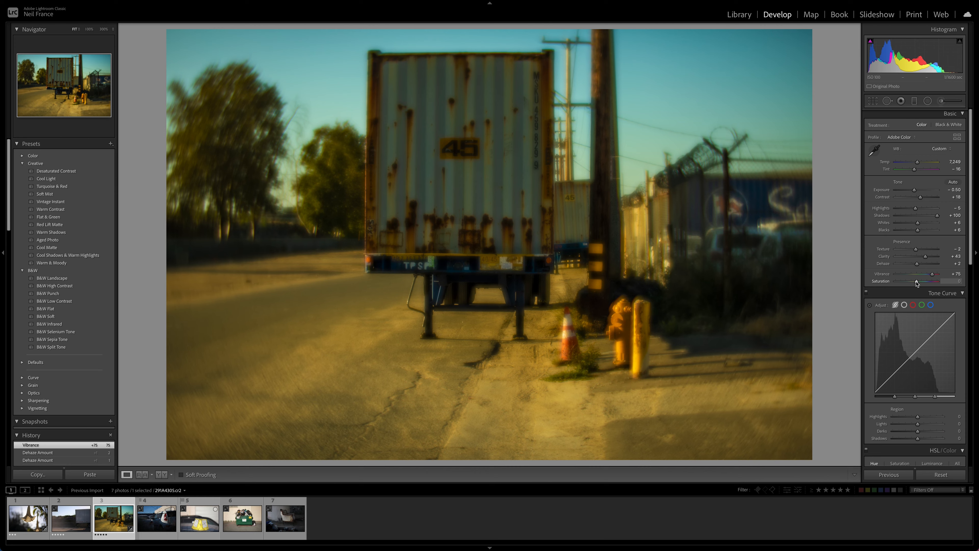
mouse_move(917, 282)
left_mouse_down()
mouse_move(924, 286)
mouse_move(894, 287)
mouse_move(927, 287)
mouse_move(918, 287)
left_mouse_up()
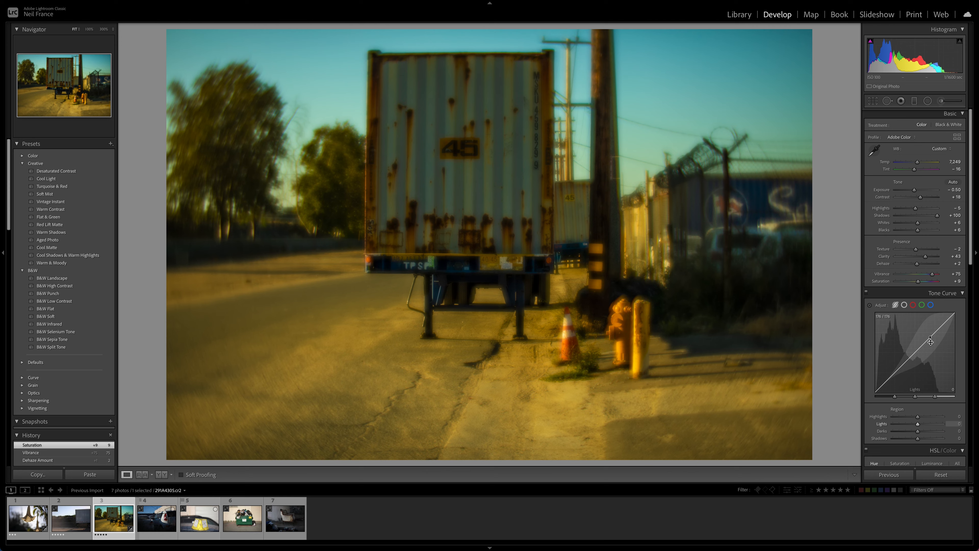
Step: Shape the tone curve with Lights at +48 and Darks at -79, and reset the photo's Develop settings
left_click_drag(931, 339, 930, 325)
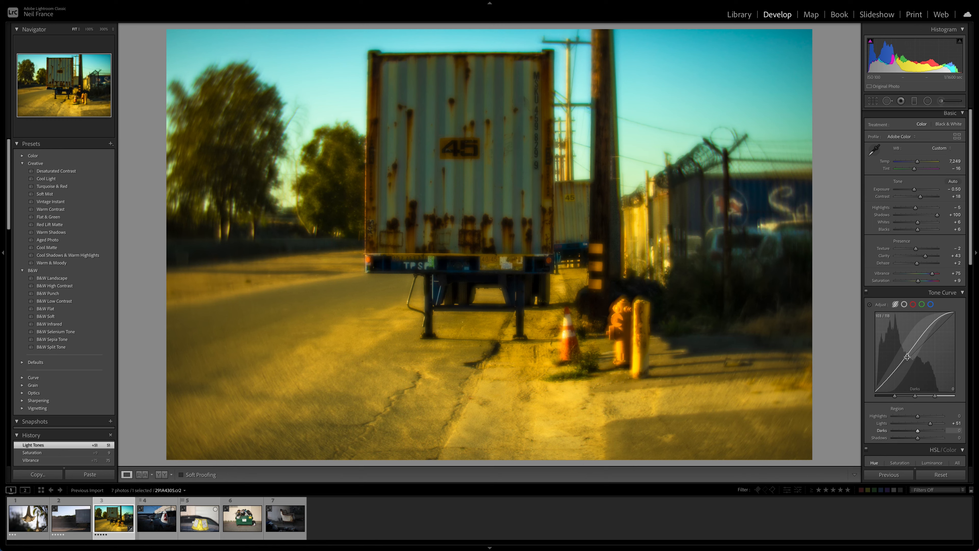
left_click_drag(907, 357, 908, 370)
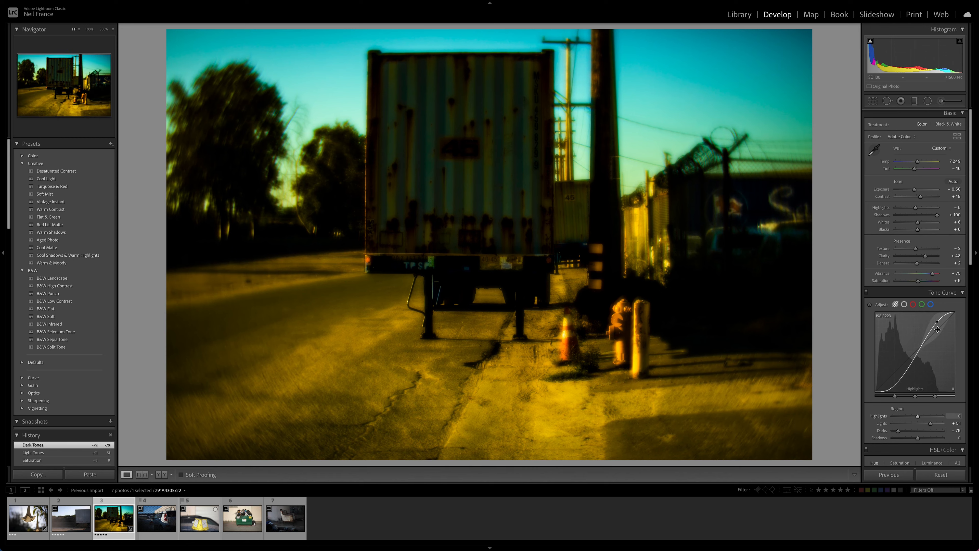
left_click_drag(934, 328, 935, 318)
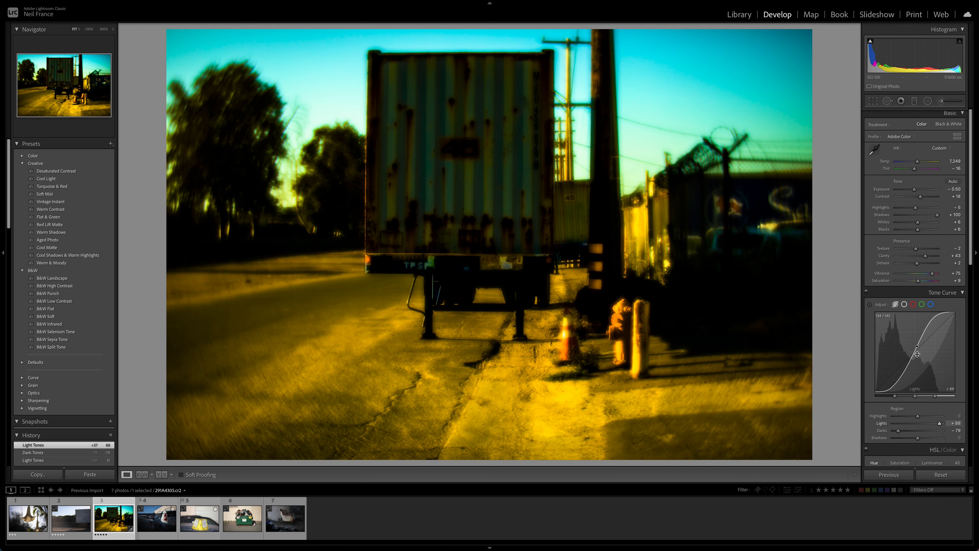
left_click_drag(917, 349, 917, 355)
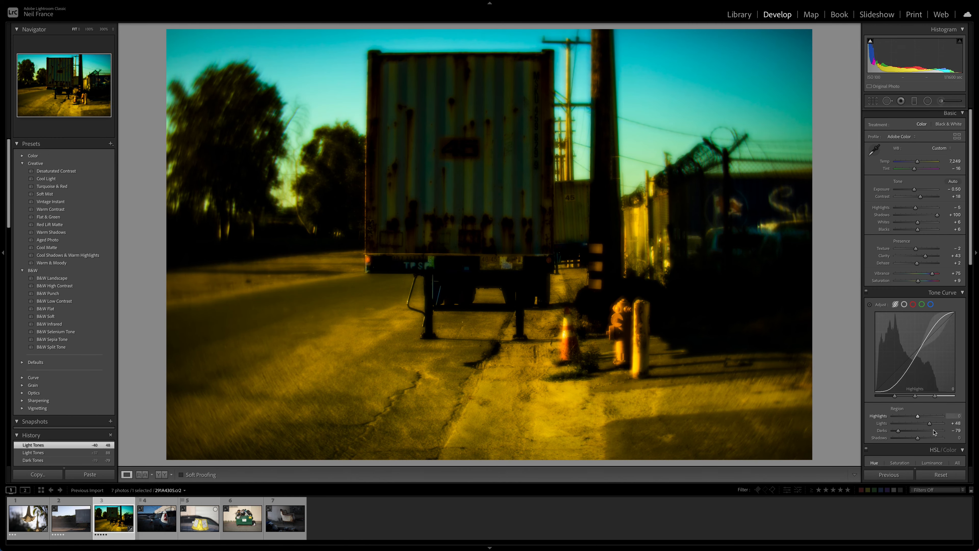
left_click(940, 477)
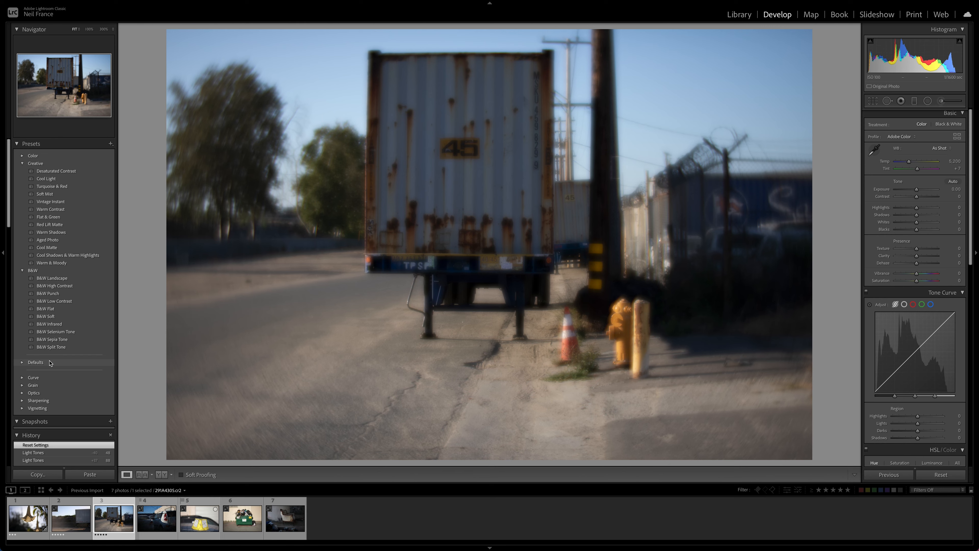
Step: Open the trailer photo in Photoshop and duplicate its Background layer
key("super+e")
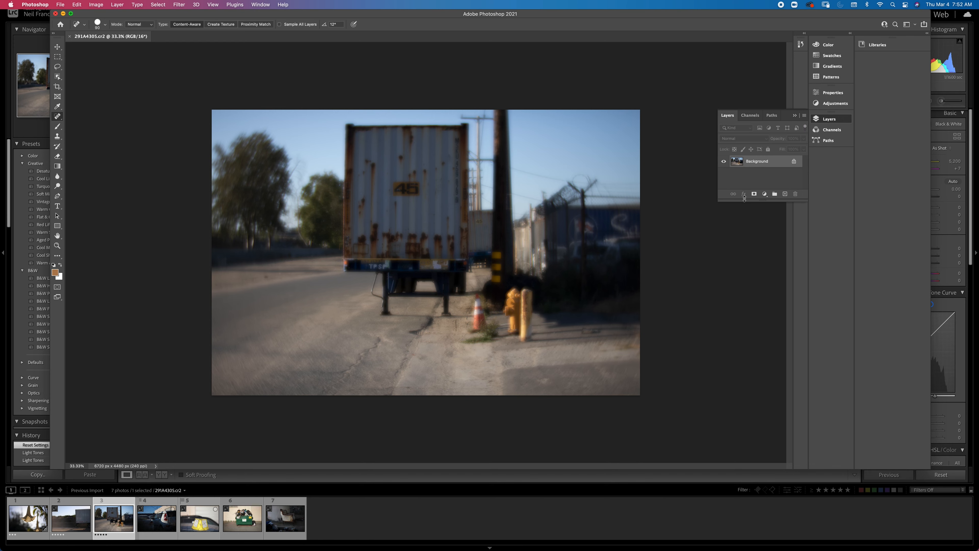
left_click(795, 115)
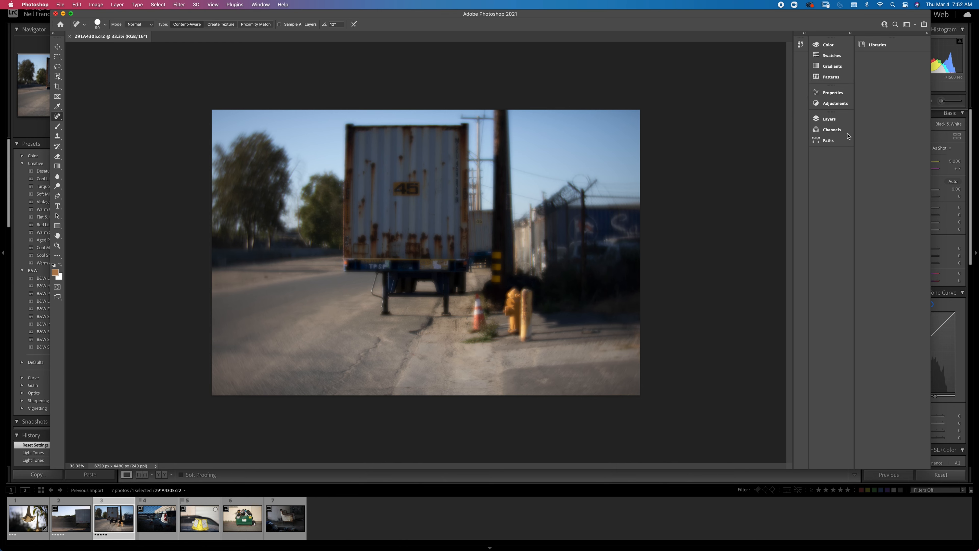
left_click(830, 120)
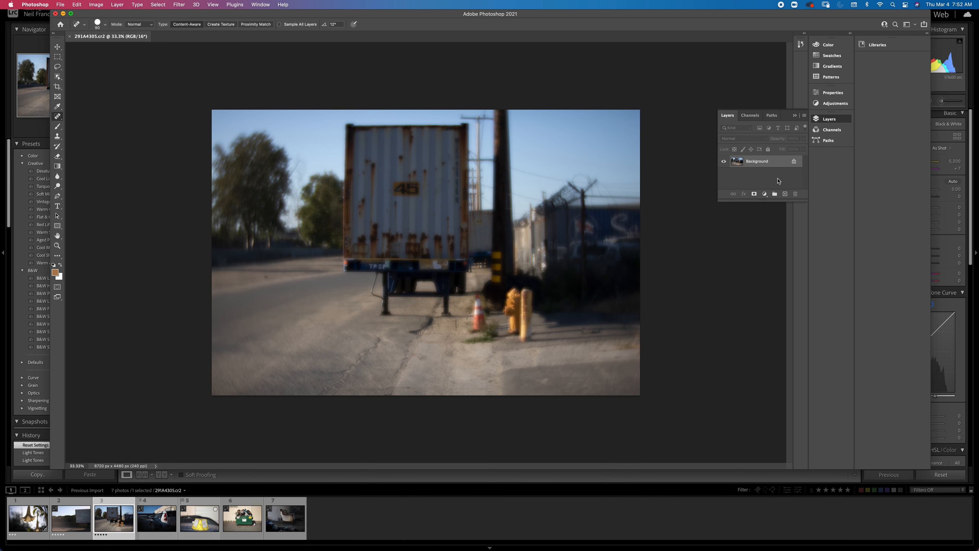
key("super+j")
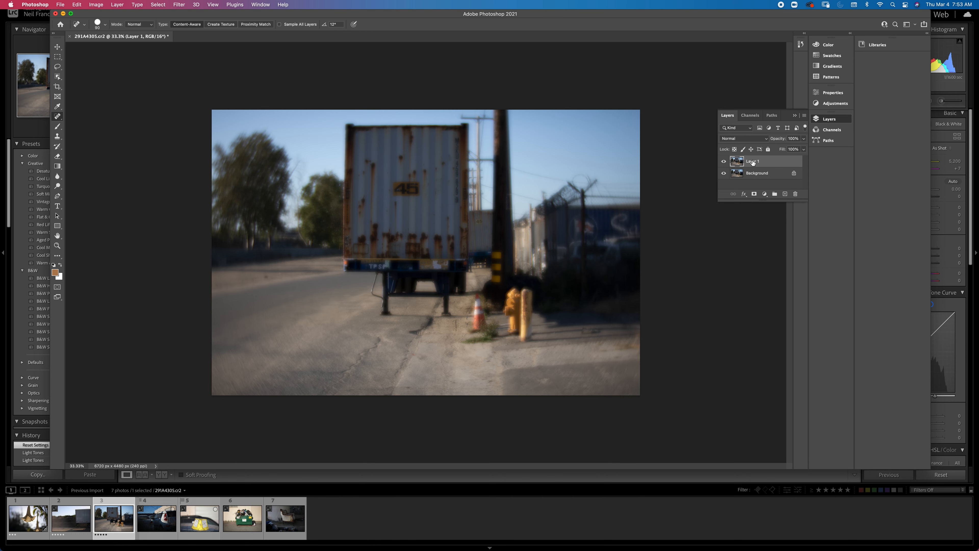
Step: Rename the duplicated layer "clean up"
double_click(751, 163)
type("clean up")
key("Return")
Step: Heal the rust spot above the yellow 45 label on the trailer door with the Spot Healing Brush
scroll(323, 184, "down", 5)
scroll(324, 185, "up", 5)
scroll(323, 184, "up", 5)
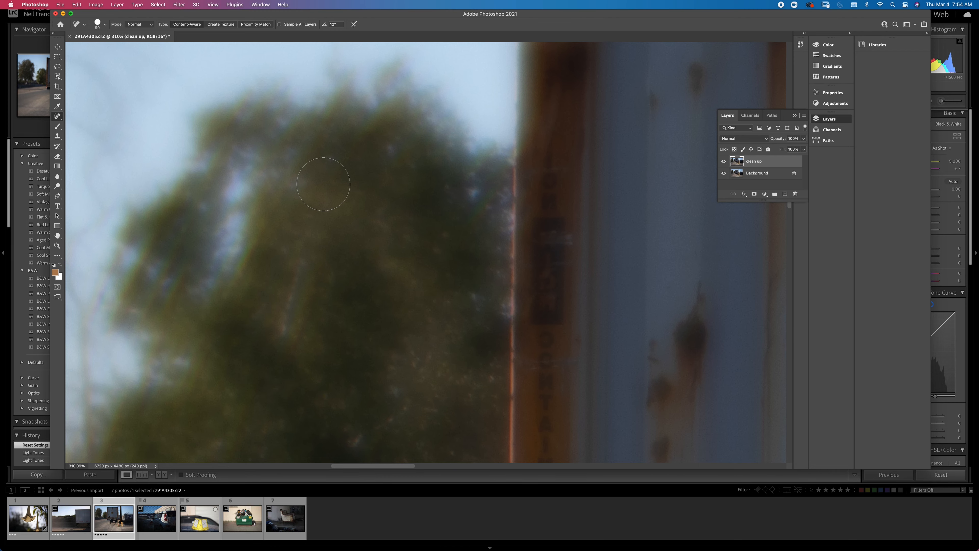
scroll(323, 185, "down", 5)
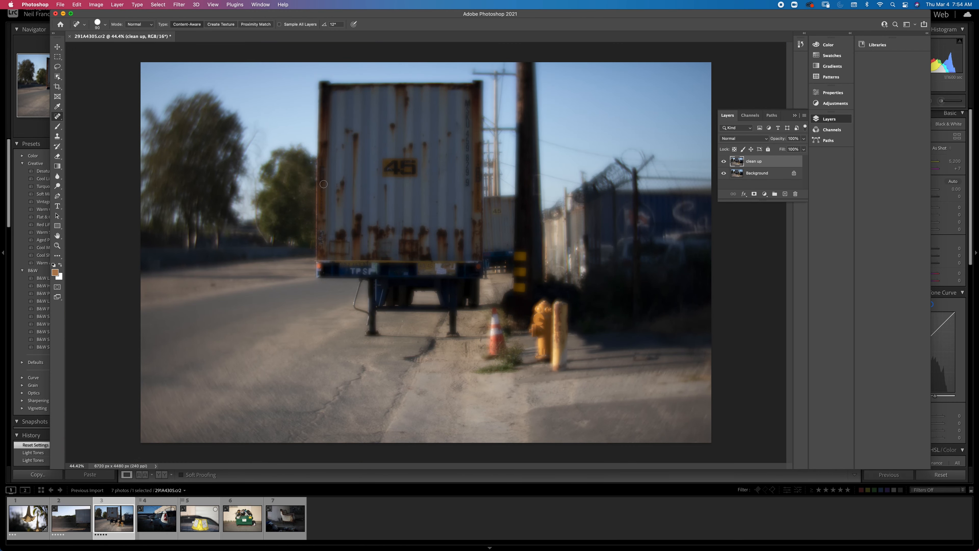
scroll(324, 184, "up", 3)
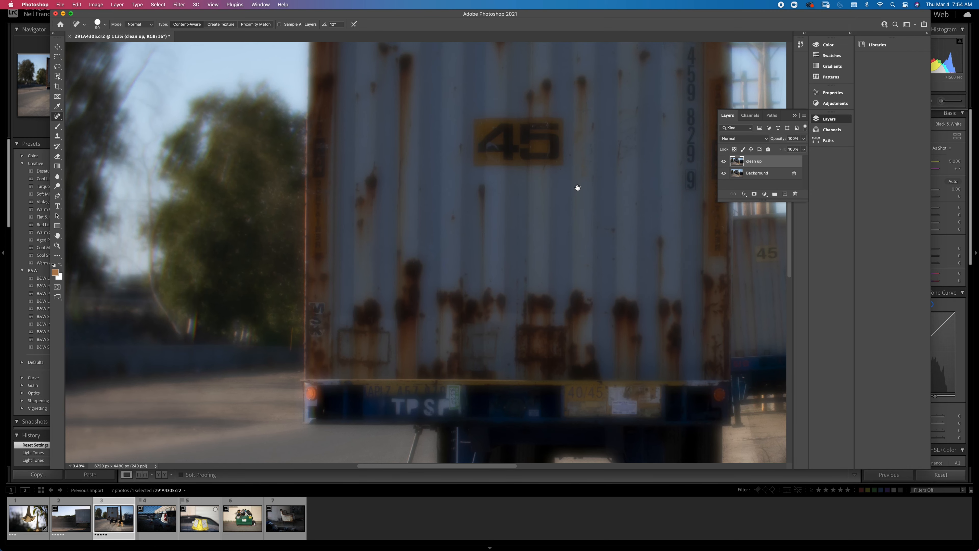
mouse_move(568, 182)
left_mouse_down()
mouse_move(562, 216)
mouse_move(528, 270)
mouse_move(572, 236)
mouse_move(580, 256)
left_mouse_up()
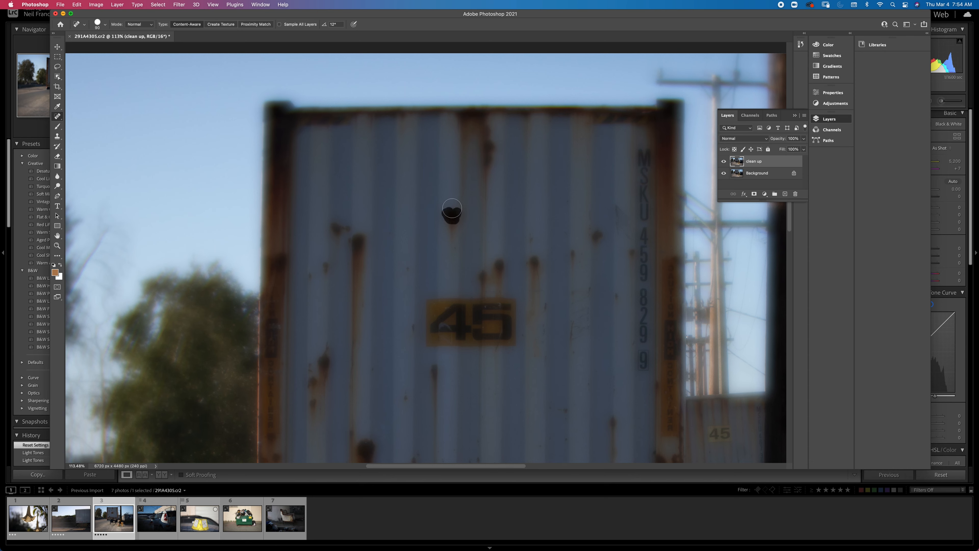
left_click(452, 208)
left_click(450, 218)
left_click(458, 216)
left_click_drag(452, 244, 445, 210)
left_click(453, 209)
Step: Heal the small rust marks on the upper-left part of the trailer door, beside the long rust streak
left_click_drag(334, 230, 332, 221)
left_click(343, 227)
left_click_drag(342, 235, 343, 226)
left_click(348, 229)
left_click(338, 221)
left_click(337, 241)
left_click(324, 267)
left_click(329, 267)
mouse_move(349, 230)
left_mouse_down()
mouse_move(335, 225)
mouse_move(334, 249)
mouse_move(333, 240)
left_mouse_up()
left_click(339, 219)
left_click(330, 228)
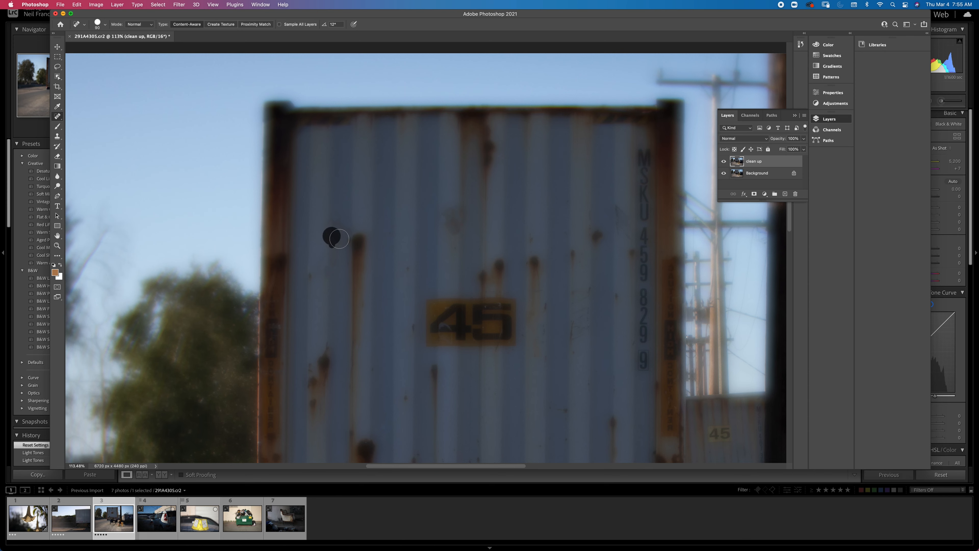
Step: Heal more scattered rust spots and streaks across the trailer door around and below the 45 label
left_click(310, 275)
left_click(401, 269)
left_click(408, 269)
mouse_move(413, 325)
left_mouse_down()
mouse_move(417, 333)
mouse_move(410, 325)
left_mouse_up()
left_click_drag(403, 397, 374, 369)
mouse_move(558, 403)
left_mouse_down()
mouse_move(563, 410)
mouse_move(547, 407)
mouse_move(586, 383)
mouse_move(575, 355)
left_mouse_up()
left_click_drag(619, 300, 617, 297)
mouse_move(530, 238)
left_mouse_down()
mouse_move(565, 232)
mouse_move(567, 202)
left_mouse_up()
left_click_drag(630, 248, 627, 267)
left_click_drag(589, 228, 584, 212)
left_click_drag(590, 286, 547, 303)
mouse_move(615, 382)
left_mouse_down()
mouse_move(614, 371)
mouse_move(612, 381)
left_mouse_up()
left_click_drag(546, 363, 544, 356)
Step: Compare the whole photo before and after retouching by toggling the visibility of the "clean up" layer
scroll(580, 351, "up", 5)
scroll(581, 351, "down", 10)
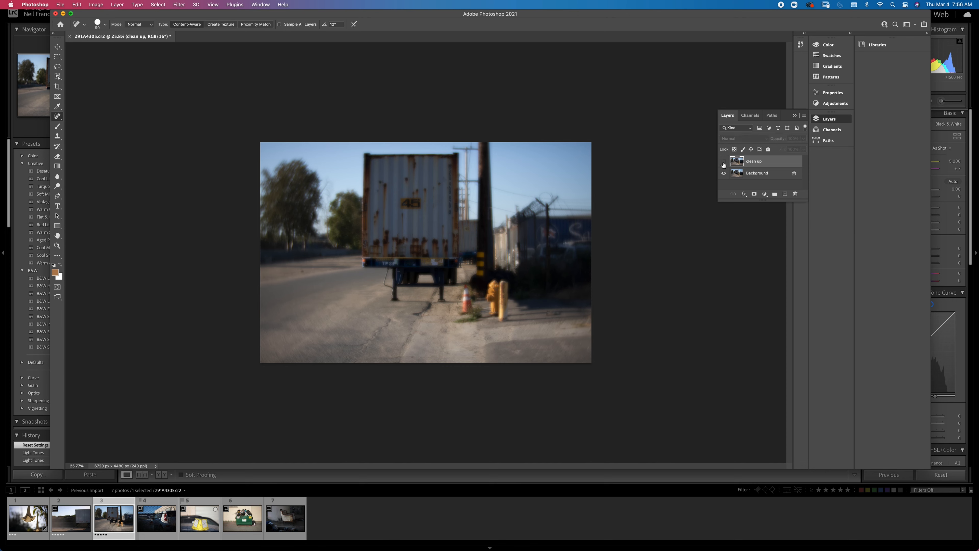
left_click(724, 162)
left_click(724, 162)
left_click(724, 162)
left_click(724, 162)
left_click(724, 162)
Step: Collapse the layer list and save the retouched trailer photo with its layers
left_click(796, 116)
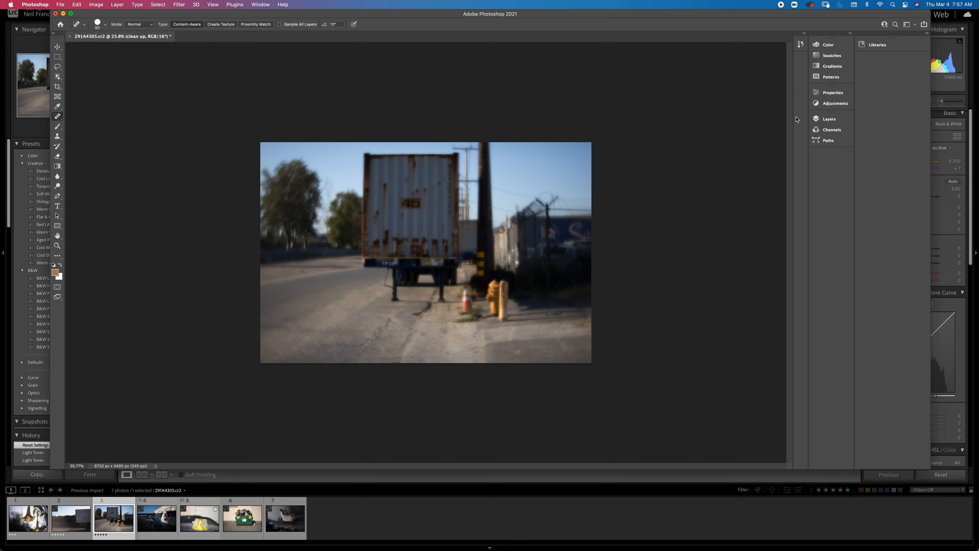
key("super+s")
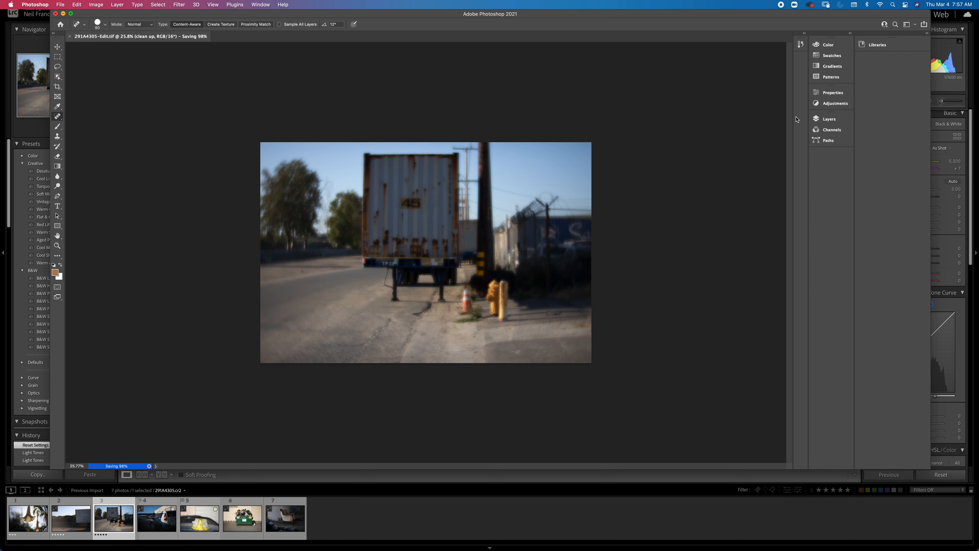
left_click(62, 5)
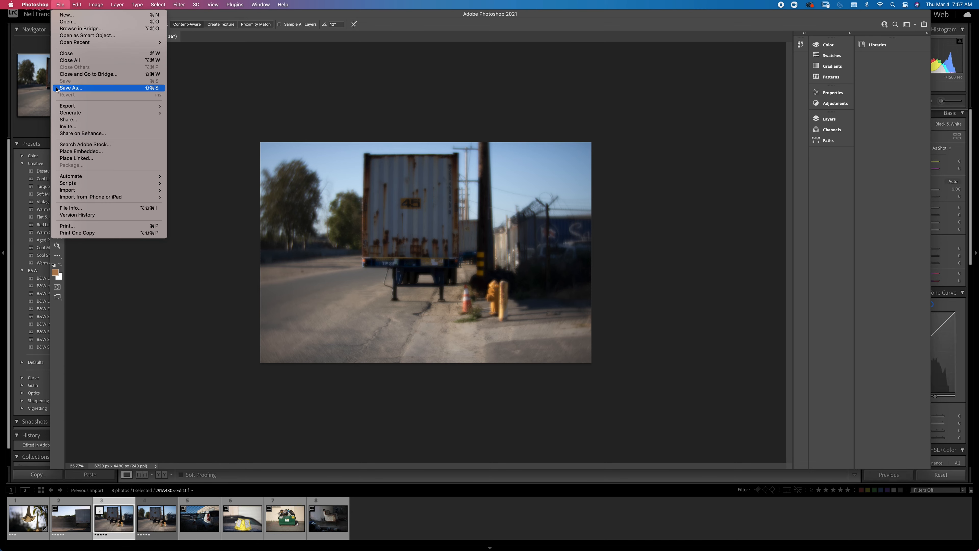
left_click(62, 3)
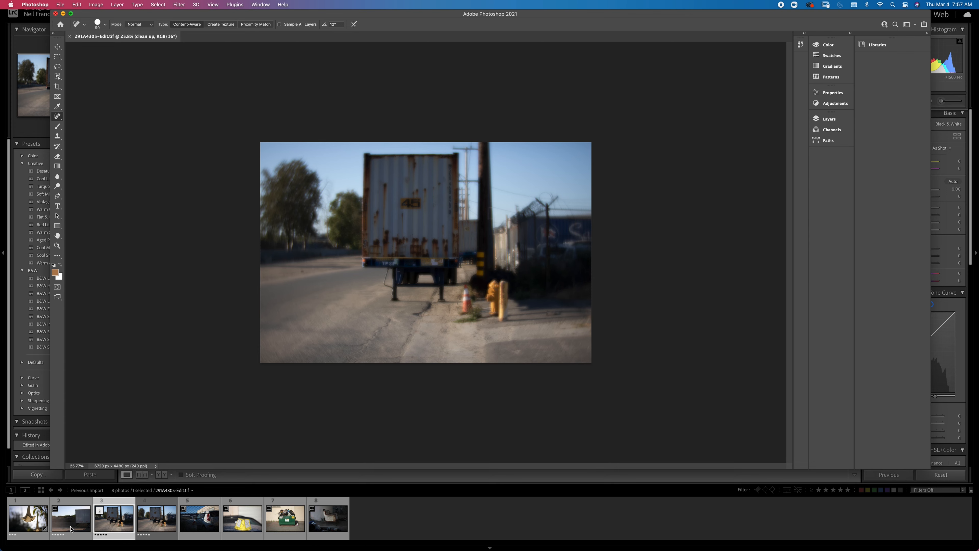
Step: Switch to Lightroom Classic and compare the retouched trailer TIFF with the original raw photo, ending on the TIFF
left_click(113, 523)
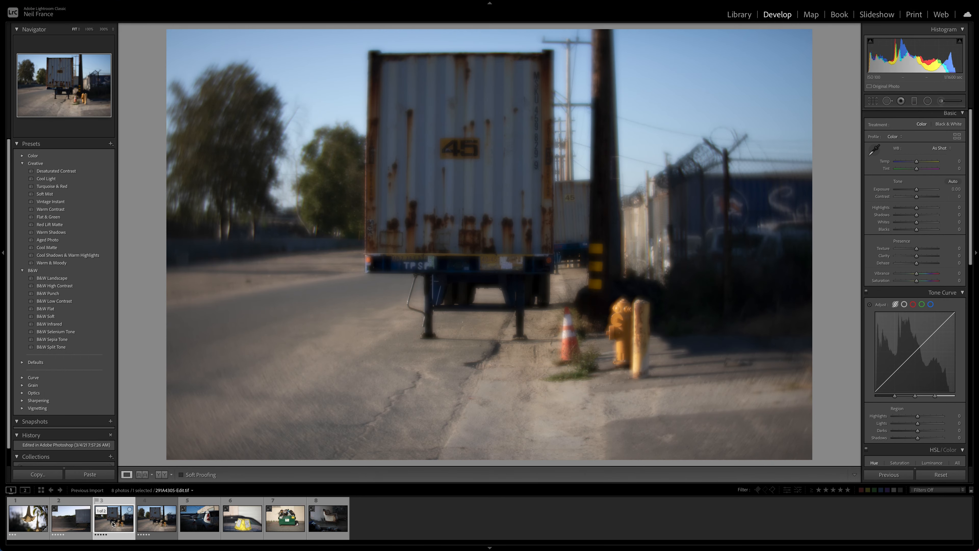
left_click(160, 523)
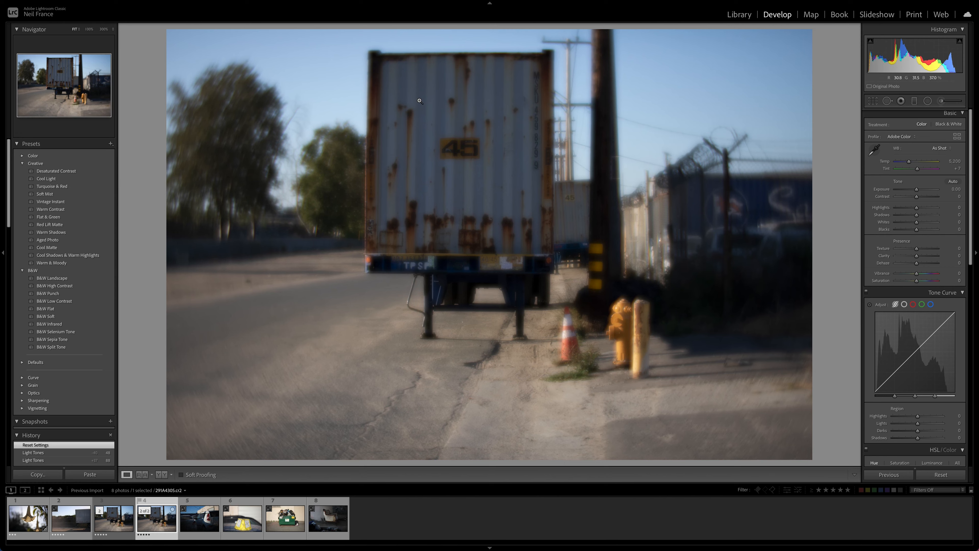
left_click(116, 520)
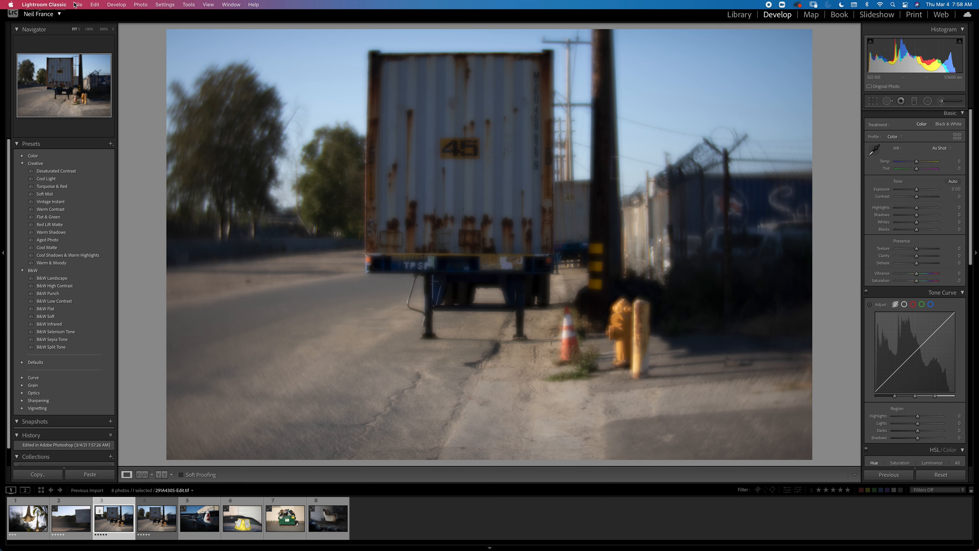
Step: Start an export of the retouched photo to the hard drive, with folder "x" on the Desktop as the destination
left_click(78, 4)
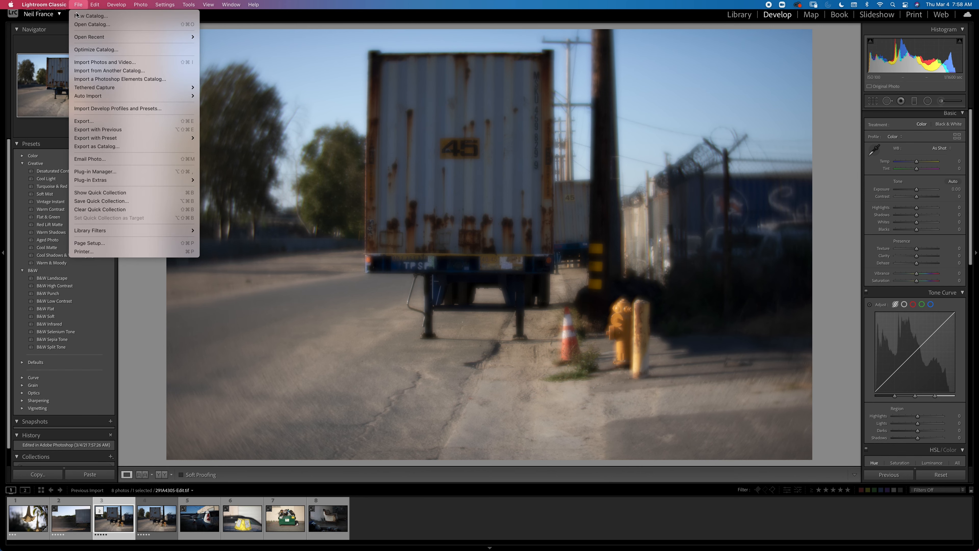
left_click(89, 123)
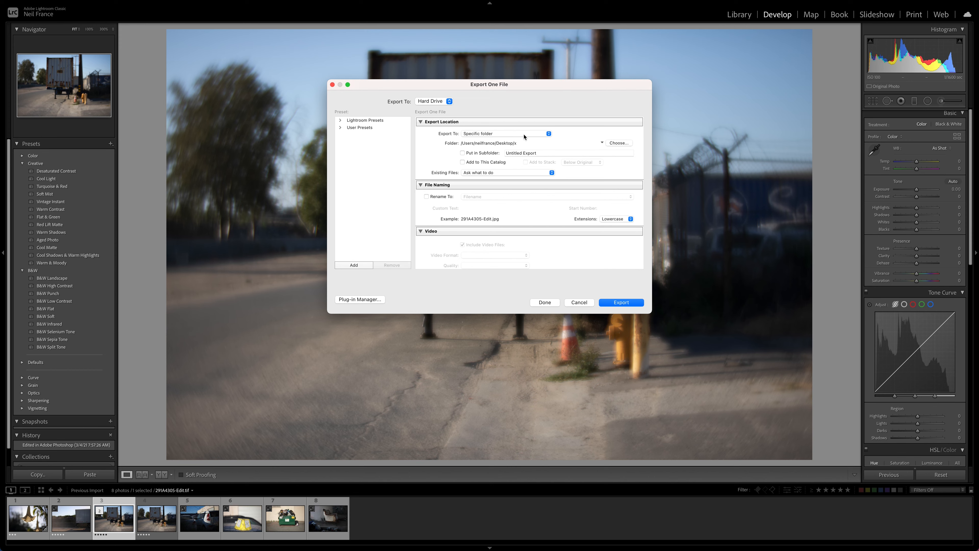
left_click(524, 137)
left_click(525, 134)
left_click(619, 144)
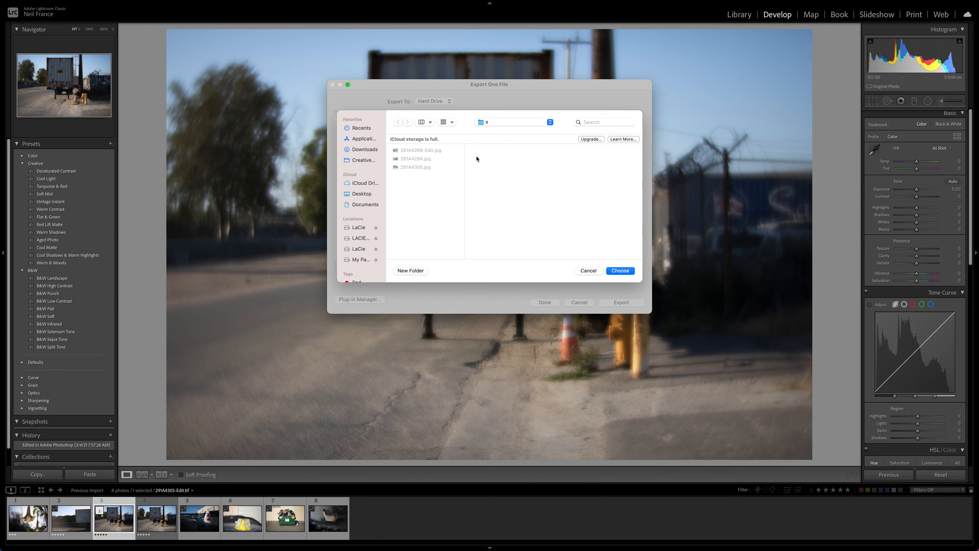
left_click(362, 195)
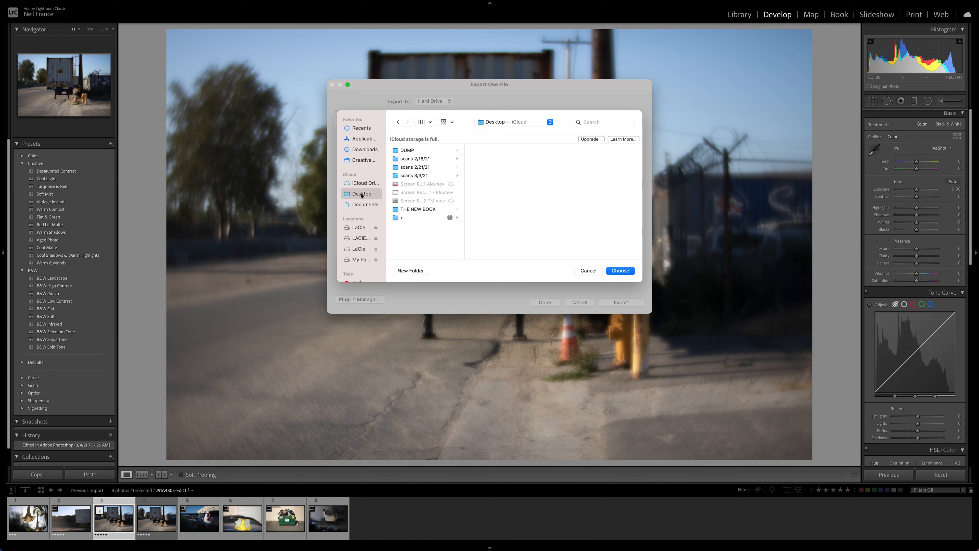
left_click(395, 220)
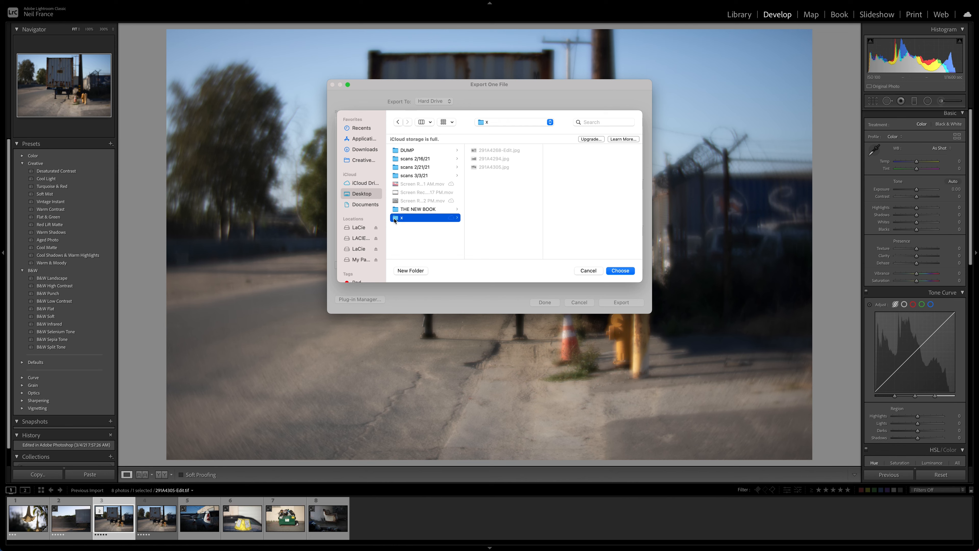
left_click(621, 270)
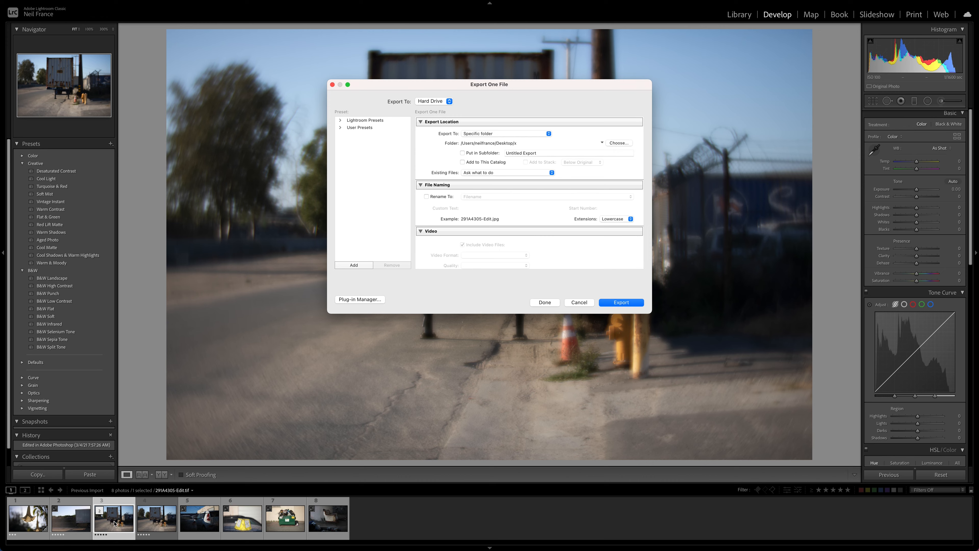
Step: Export the photo as an sRGB JPEG at quality 100, keeping the 11 × 8.5 in resize at 72 pixels per inch
scroll(559, 257, "down", 5)
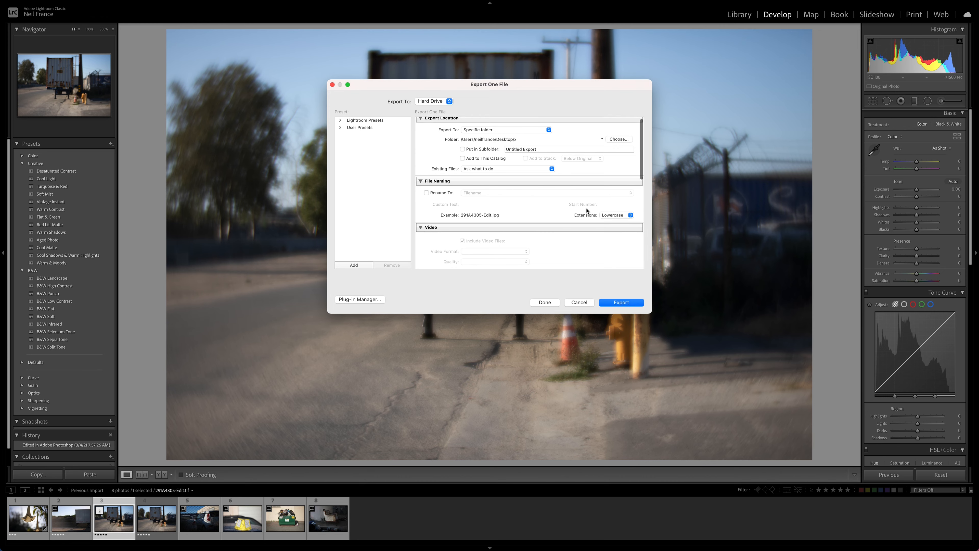
scroll(587, 211, "down", 3)
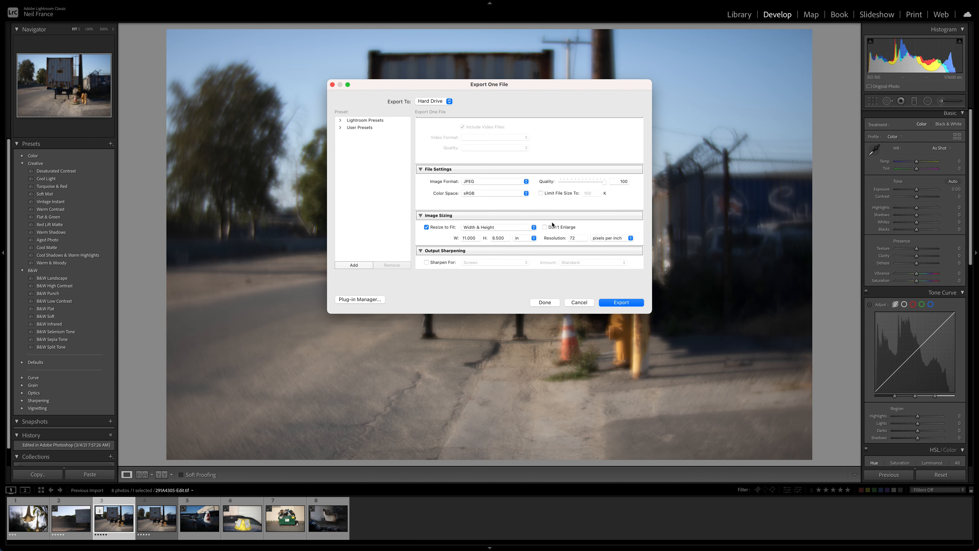
scroll(552, 224, "down", 3)
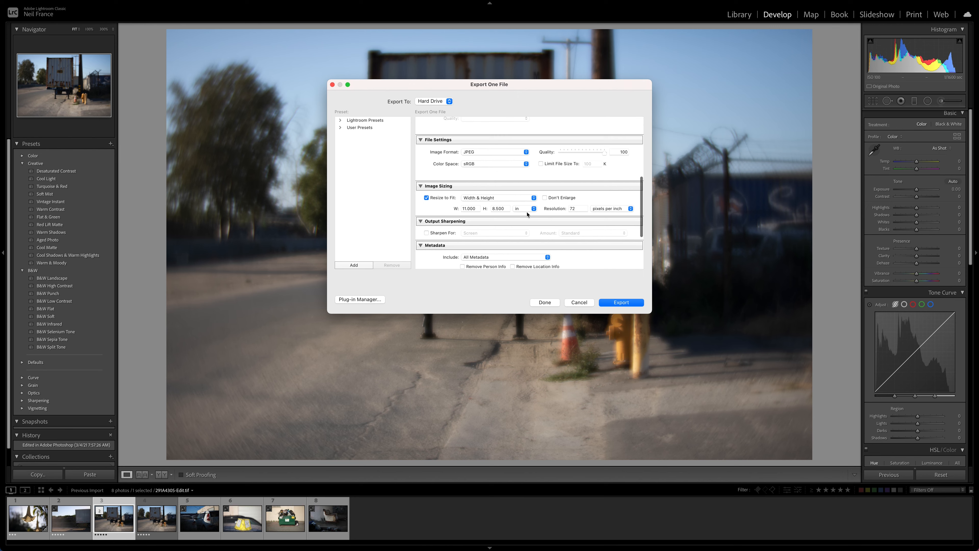
left_click(534, 209)
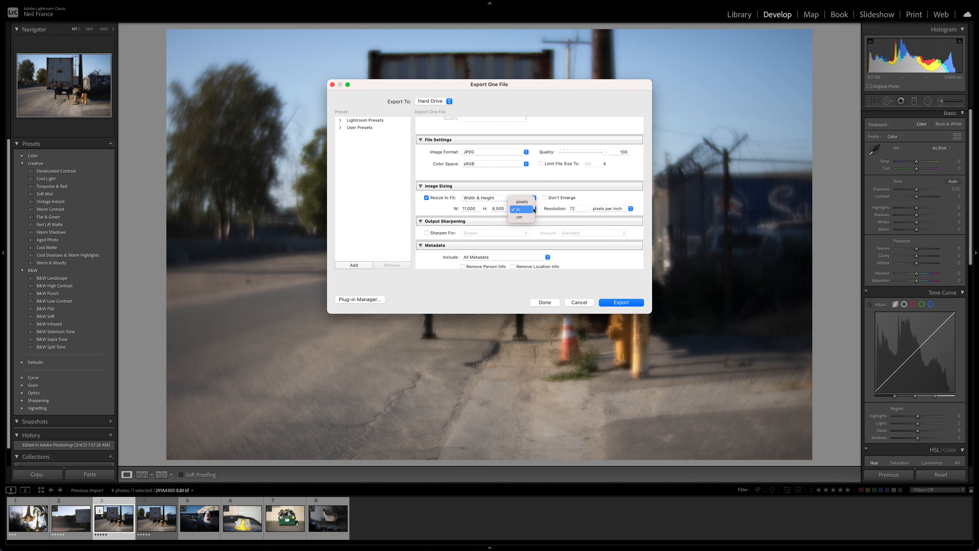
left_click(534, 209)
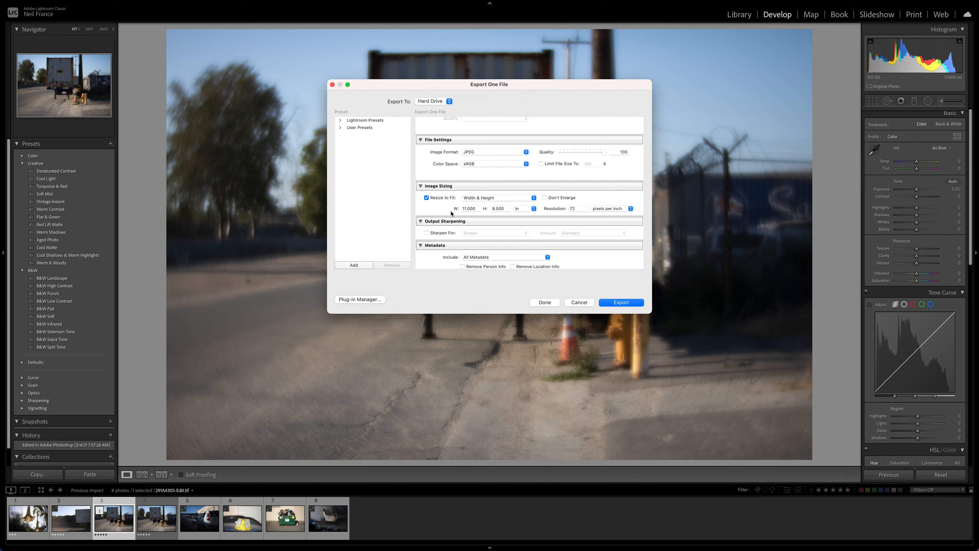
left_click(619, 303)
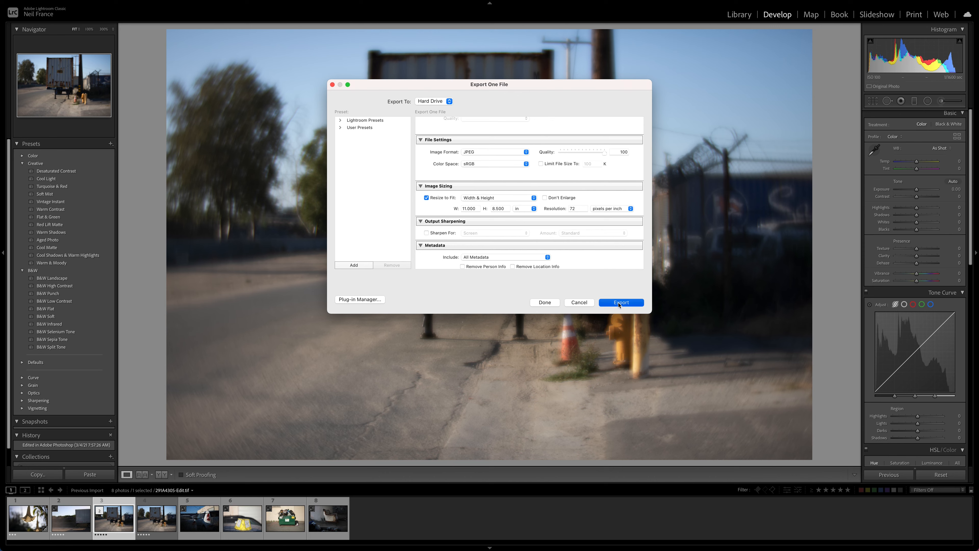